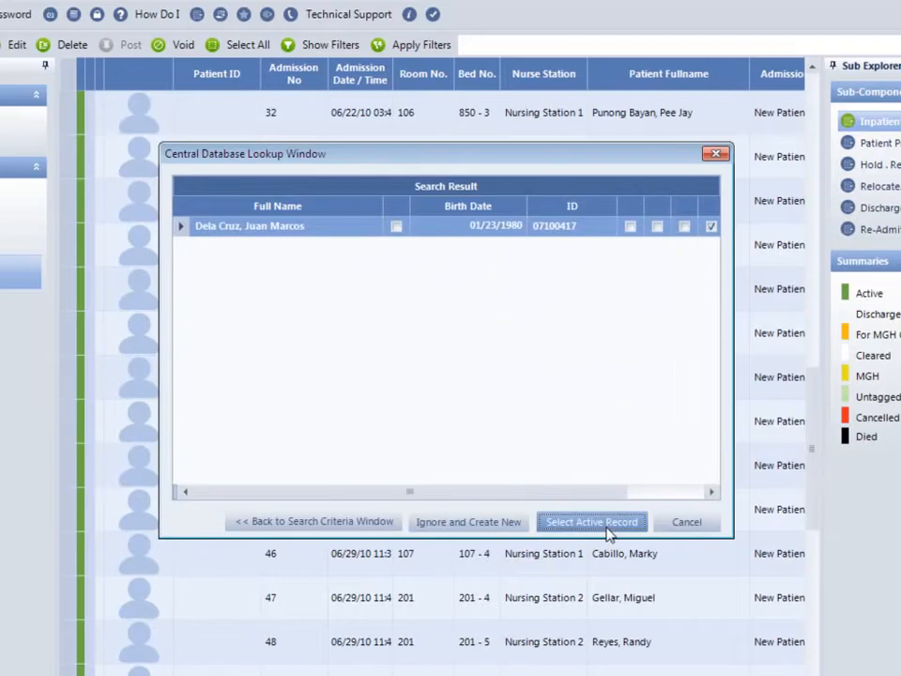
# Select the matching patient record from the central database search result and finish the lookup with the Patient role
pyautogui.click(607, 533)
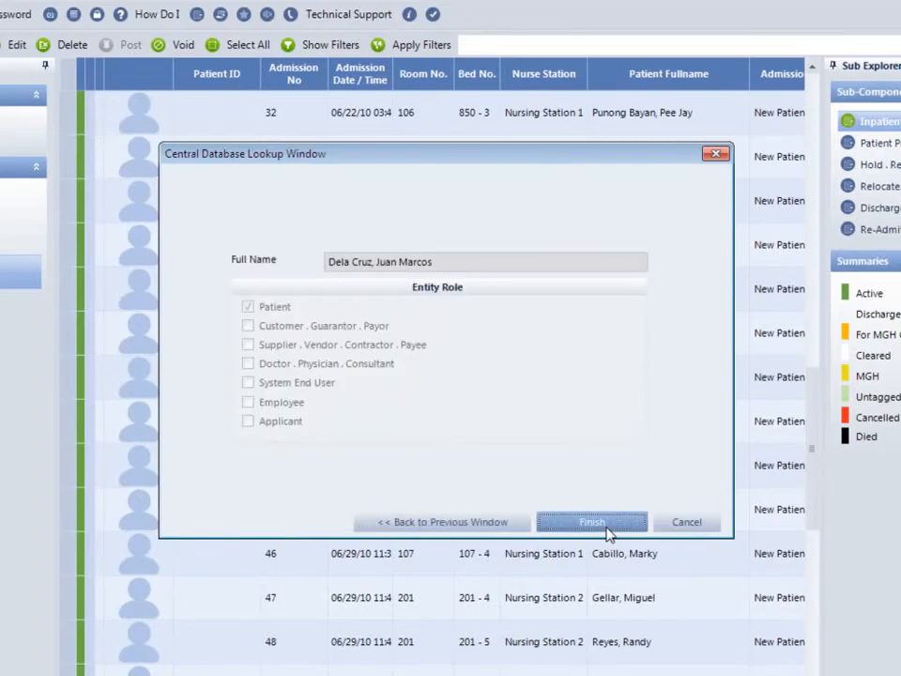
pyautogui.click(608, 533)
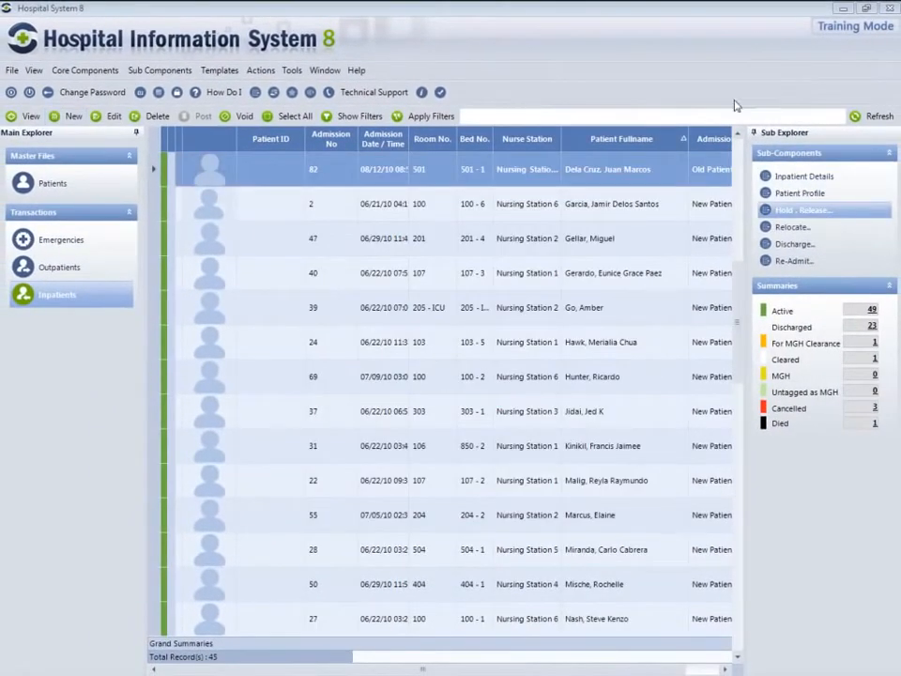
# Relocate the selected inpatient to semi-private room 506, bed 506 - 1, at Nursing Station 5
pyautogui.click(776, 227)
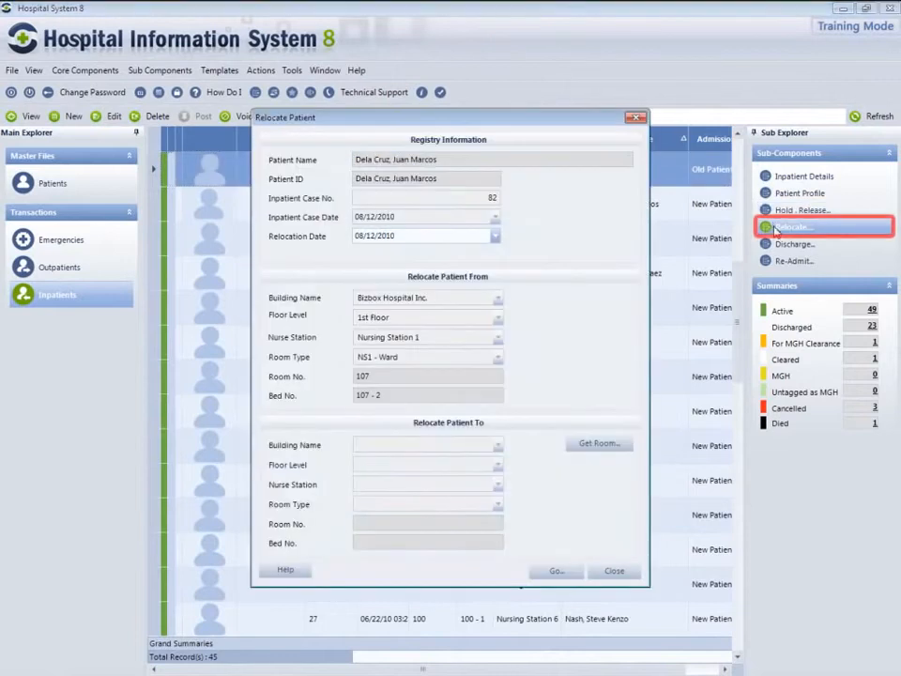
pyautogui.click(599, 443)
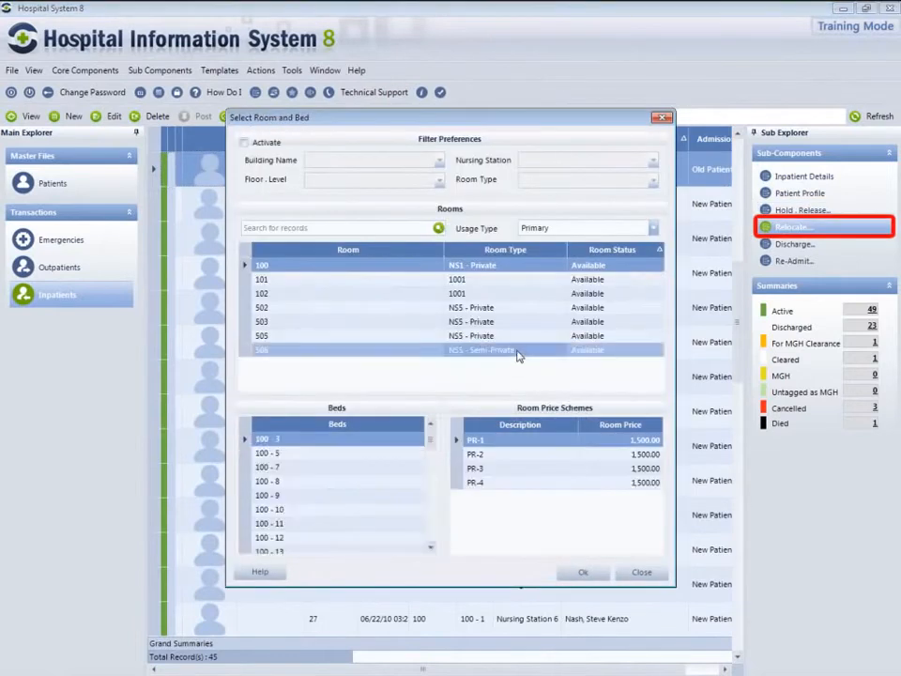
pyautogui.click(519, 358)
pyautogui.click(583, 572)
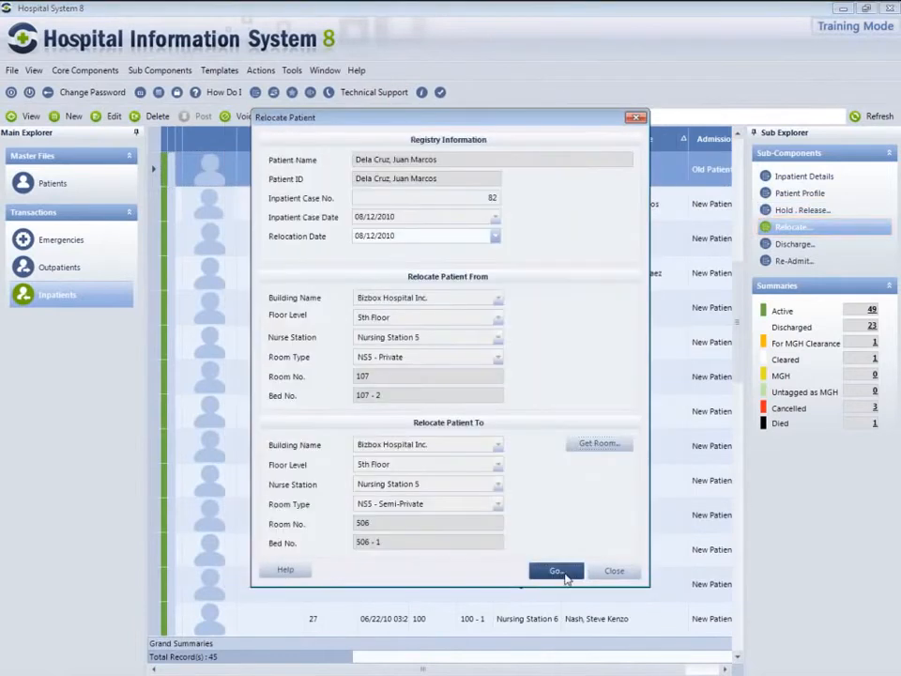
pyautogui.click(567, 575)
# Discharge the selected inpatient in room 501 through the discharge account registry
pyautogui.click(692, 240)
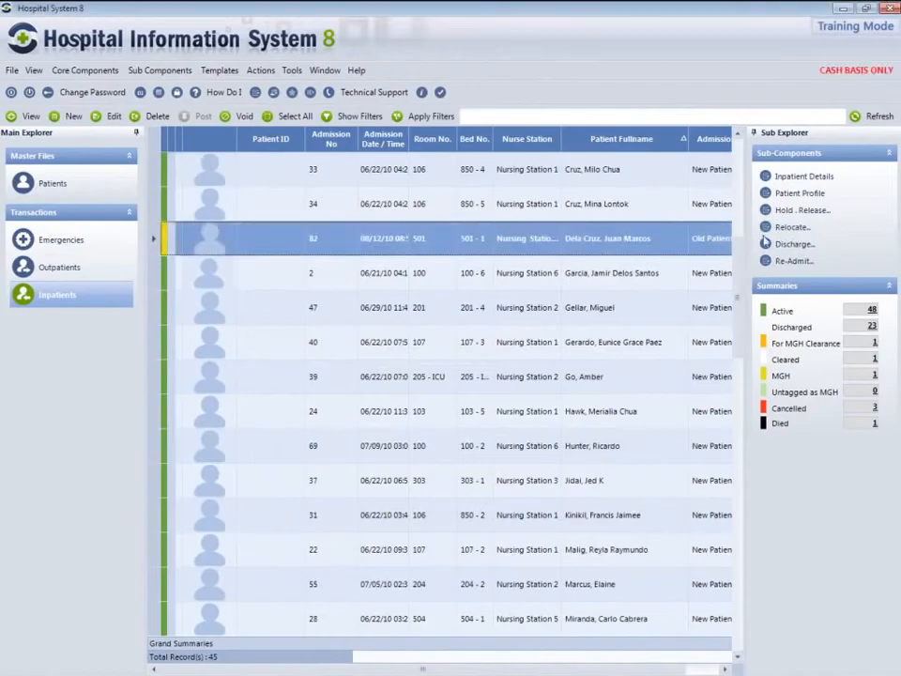
pyautogui.click(794, 244)
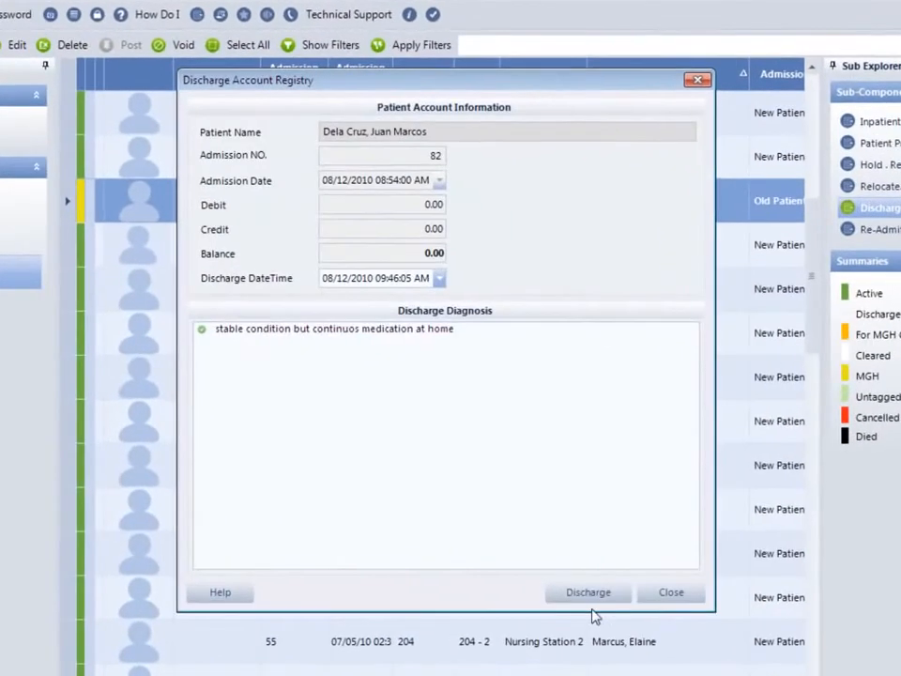
pyautogui.click(589, 594)
# Readmit the discharged patient from room 107 as Active with the remark "re-occur peptic ulcer"
pyautogui.click(869, 233)
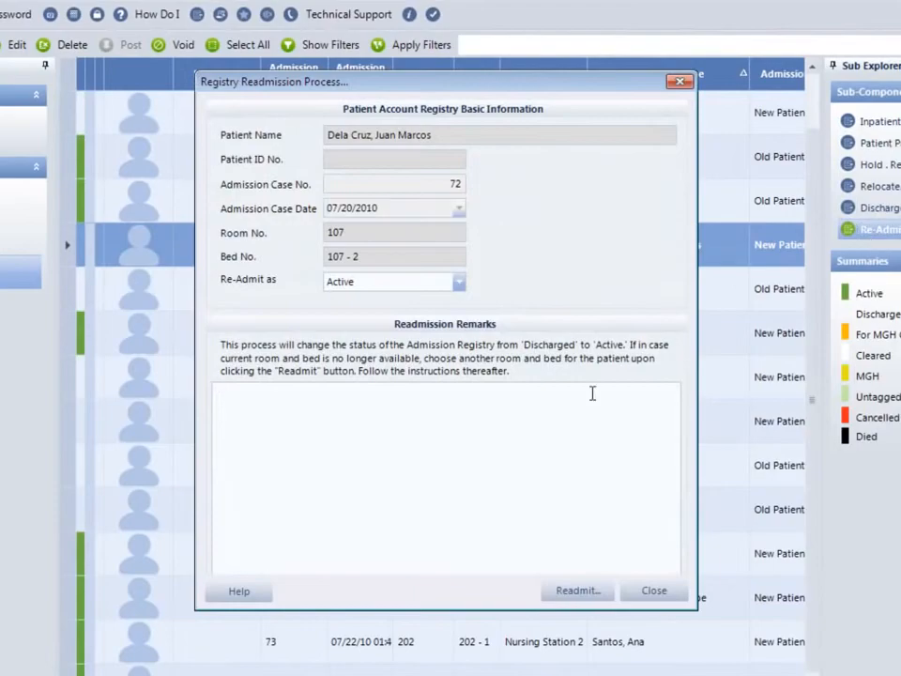
pyautogui.write('re-occur peptic ulcer')
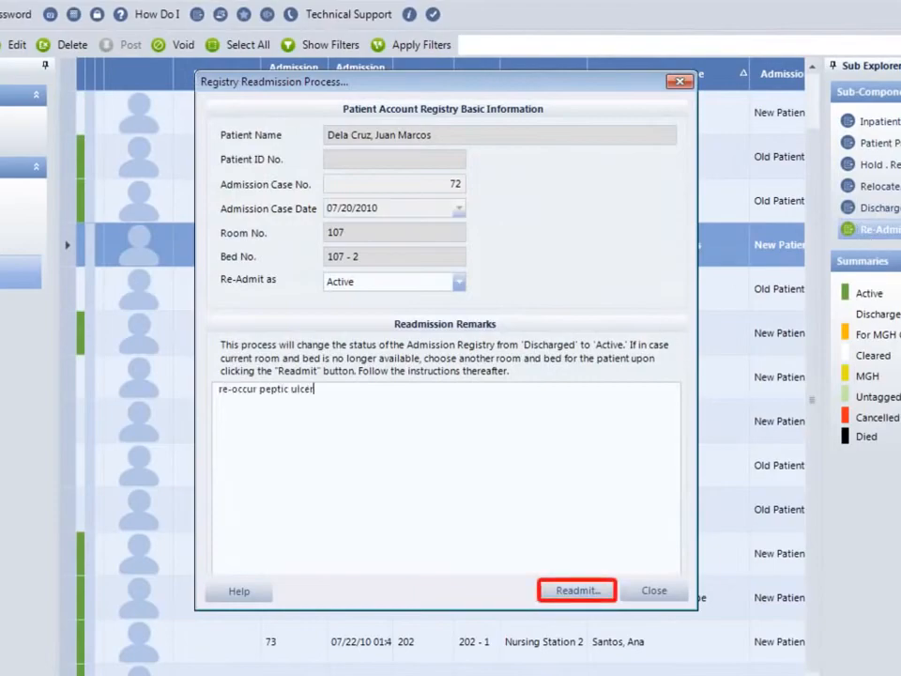
pyautogui.click(544, 597)
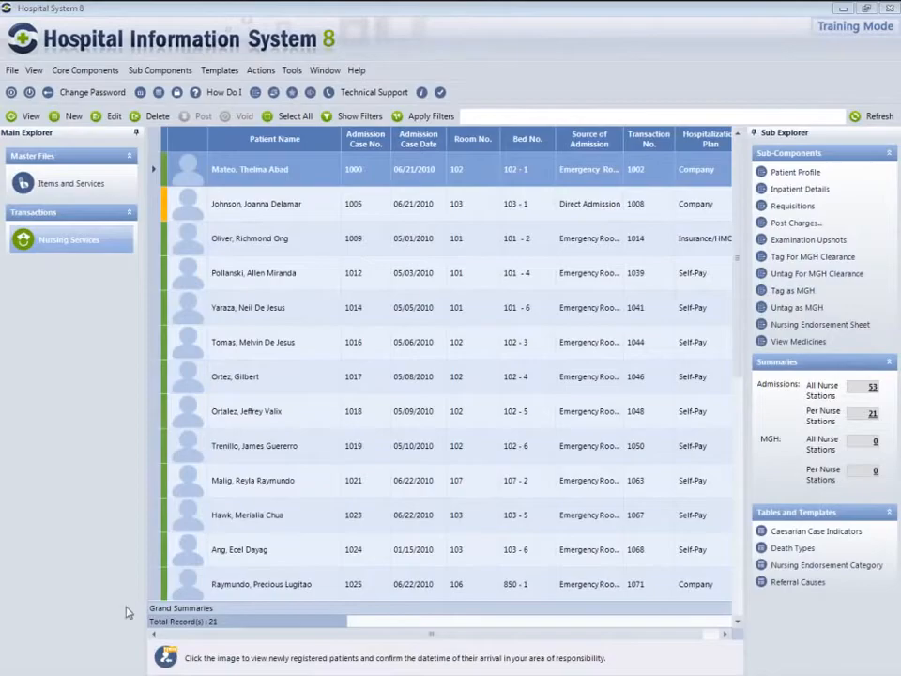
# Mark the arrival of the newly registered patient in room 502, and choose Laboratory as the department for the patient's requisition
pyautogui.click(167, 655)
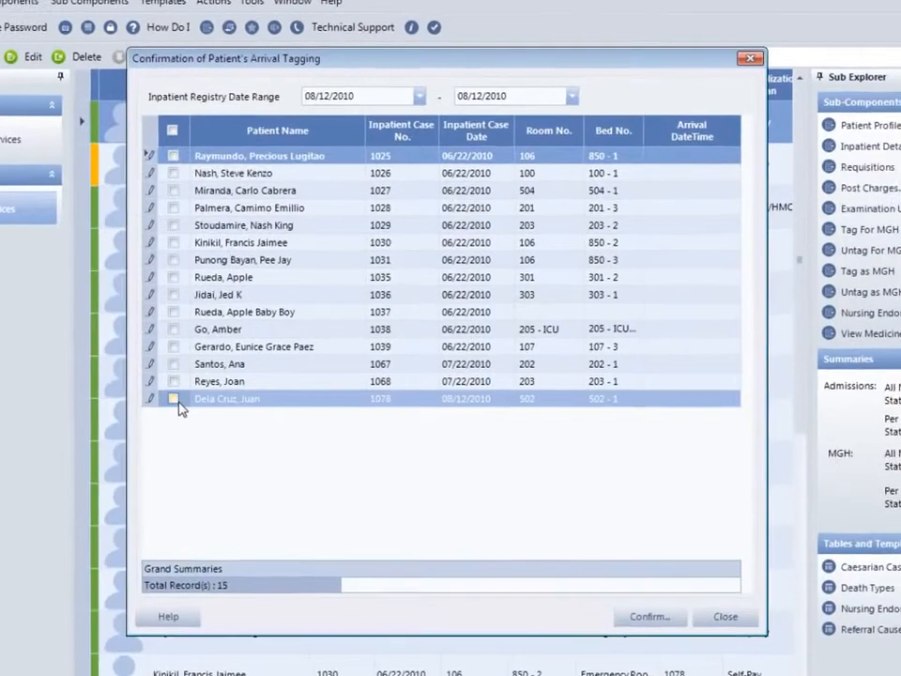
pyautogui.click(228, 394)
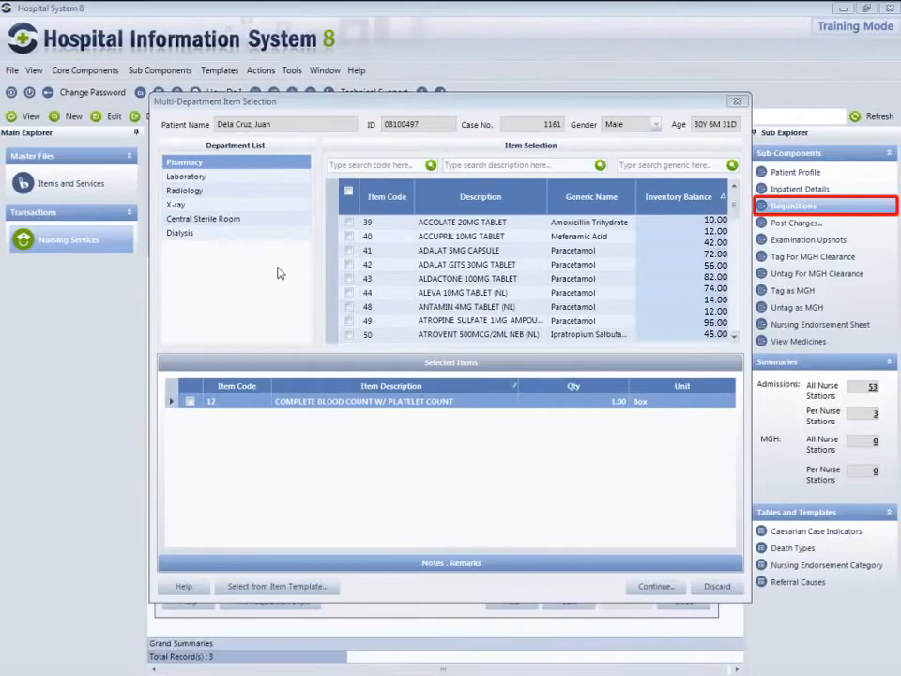
pyautogui.click(300, 176)
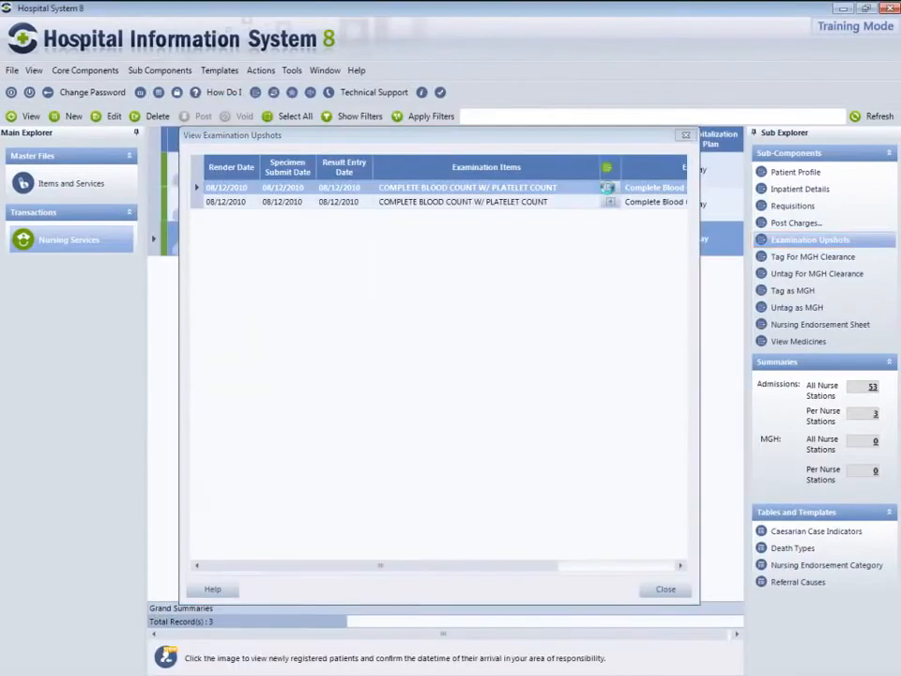
# Examine the patient's first Complete Blood Count result report, and close the preview and the examination upshots list
pyautogui.click(608, 192)
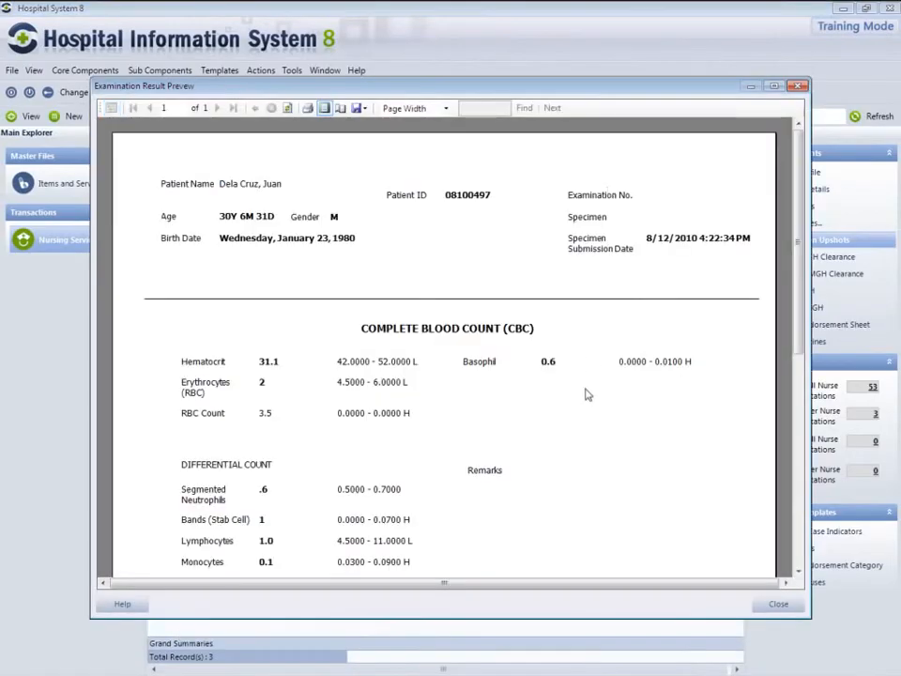
pyautogui.scroll(-2, 618, 449)
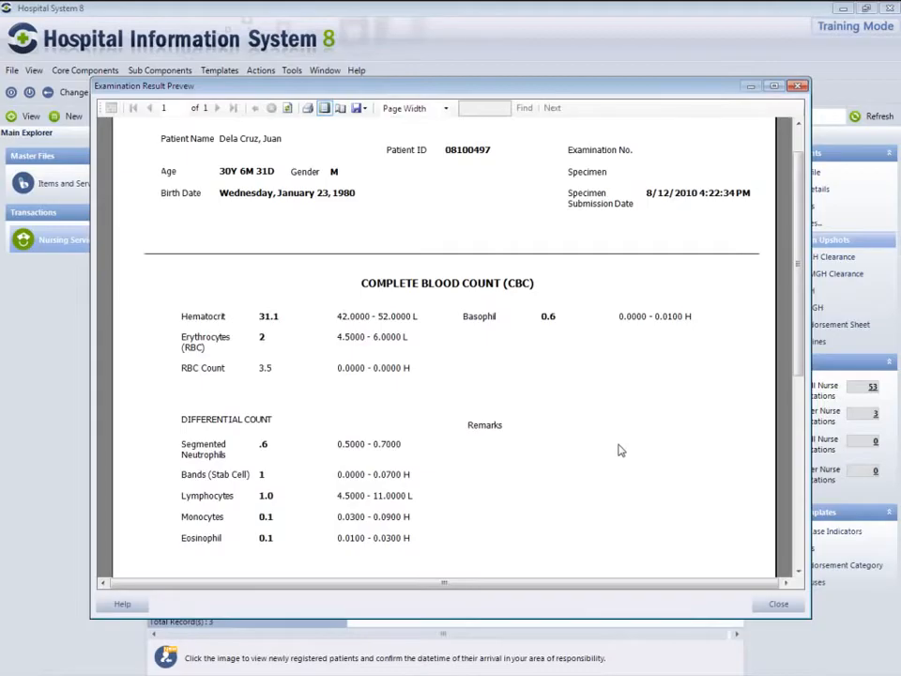
pyautogui.click(778, 604)
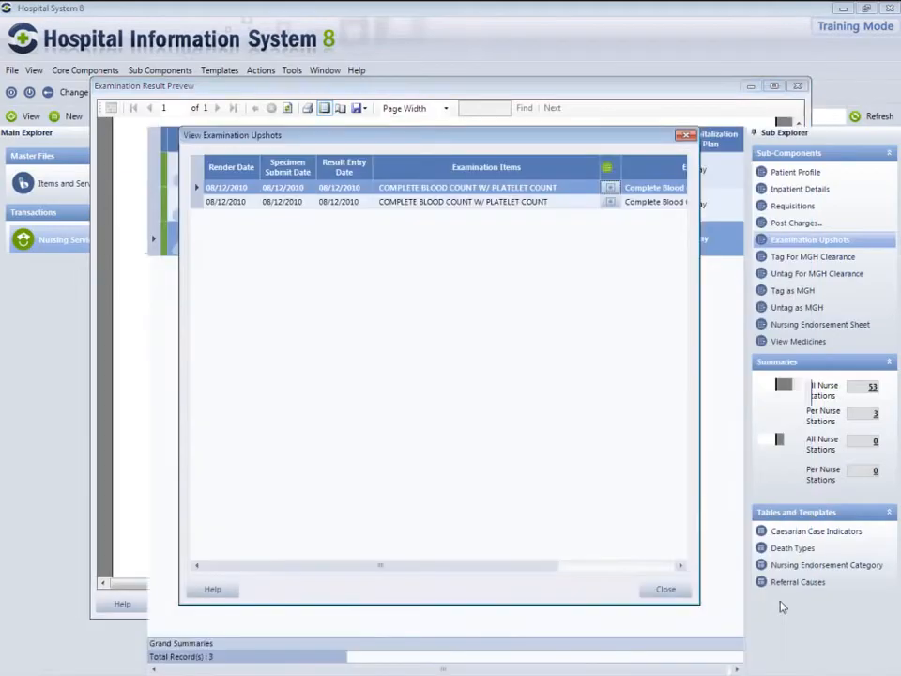
pyautogui.click(663, 588)
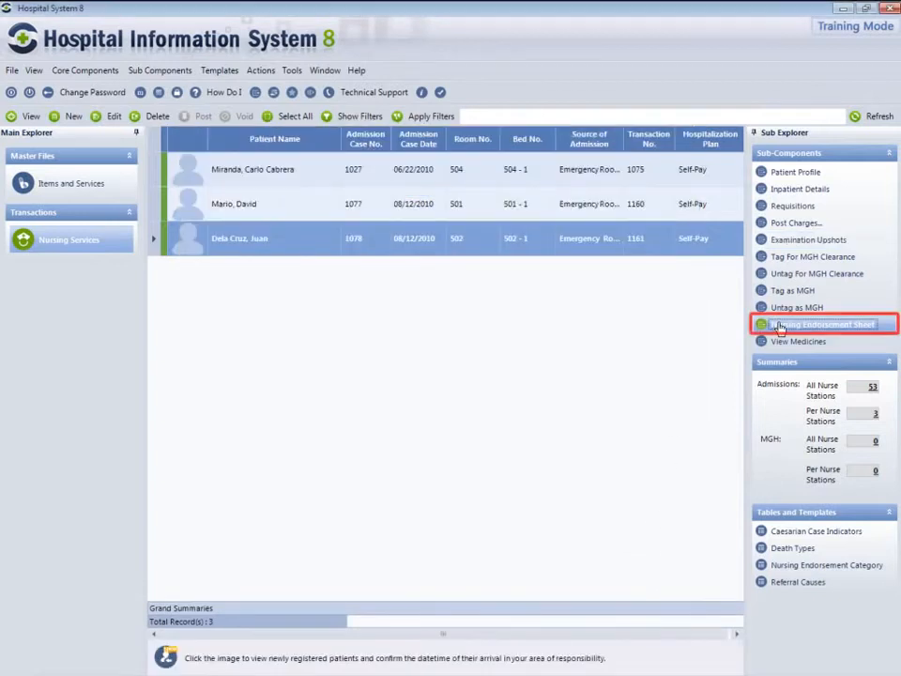
# Preview the Nurse Endorsement Sheet for the room 502 patient at Nursing Station 5, and close the report and form
pyautogui.click(760, 324)
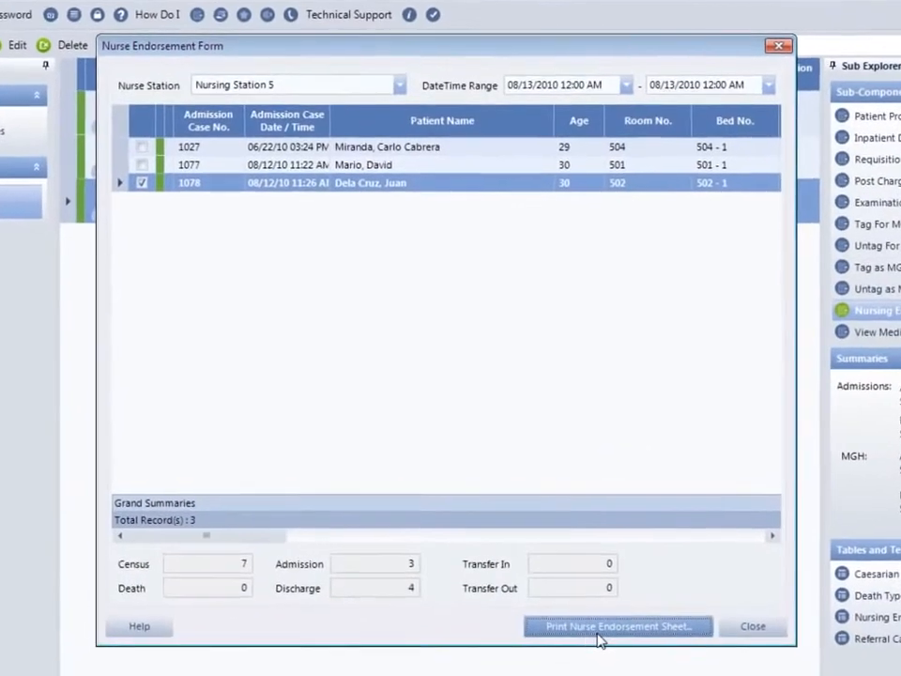
pyautogui.click(599, 635)
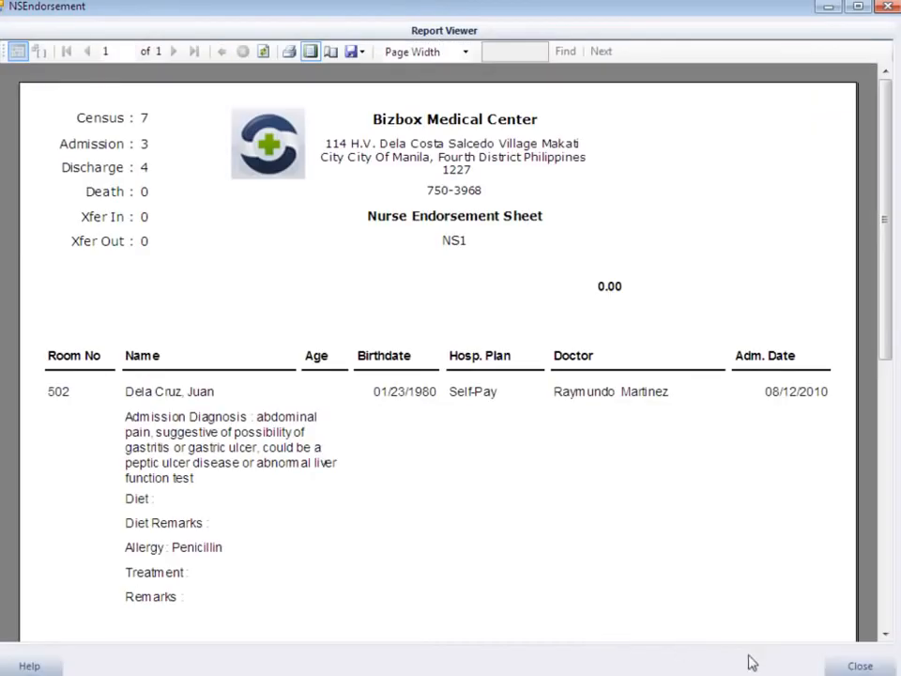
pyautogui.click(831, 669)
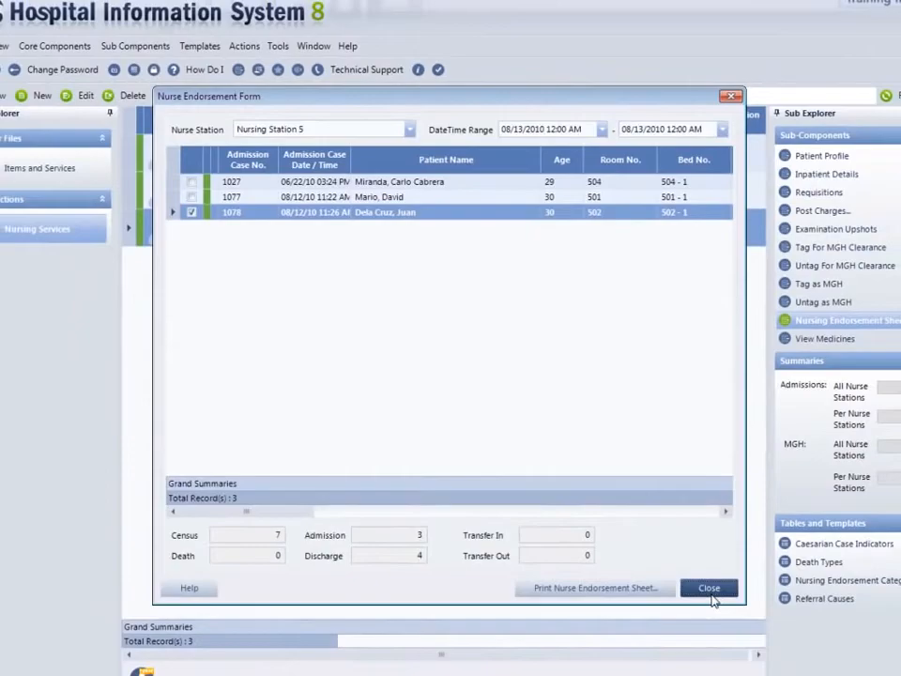
pyautogui.click(710, 591)
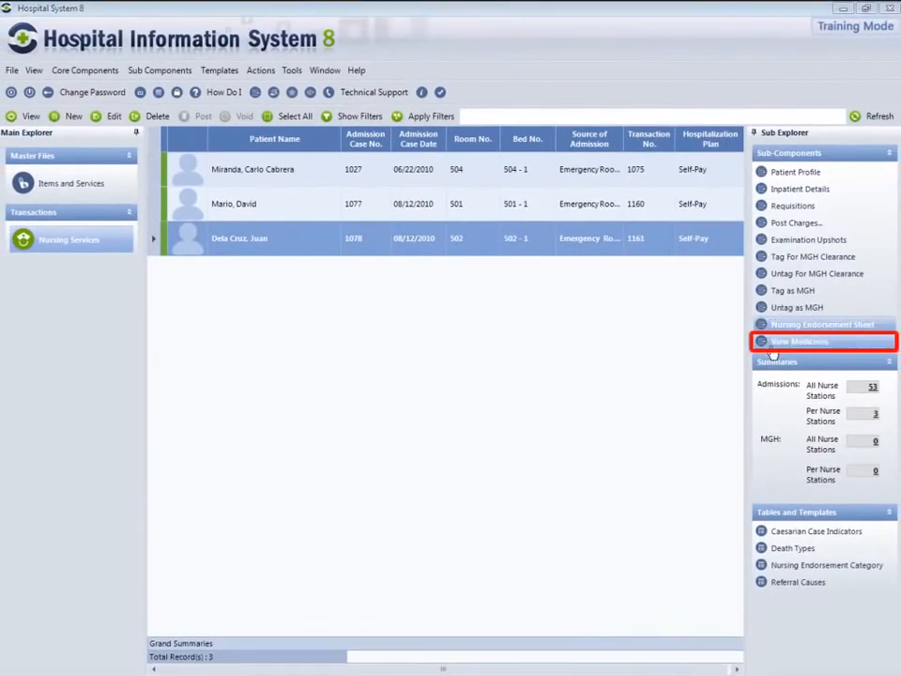
# View the list of medicines for the room 502 patient and close it
pyautogui.click(771, 346)
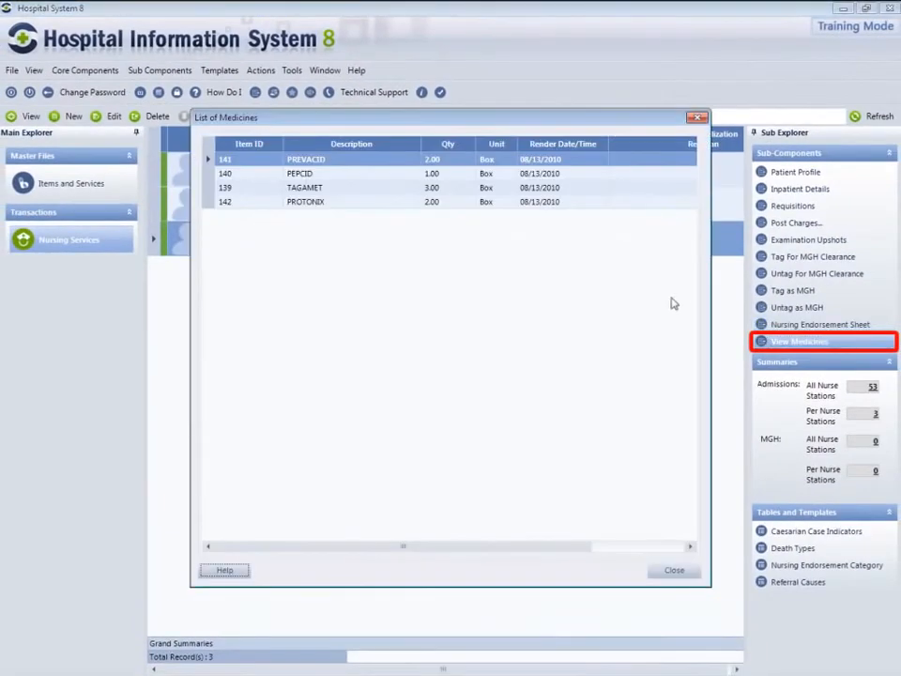
pyautogui.click(674, 569)
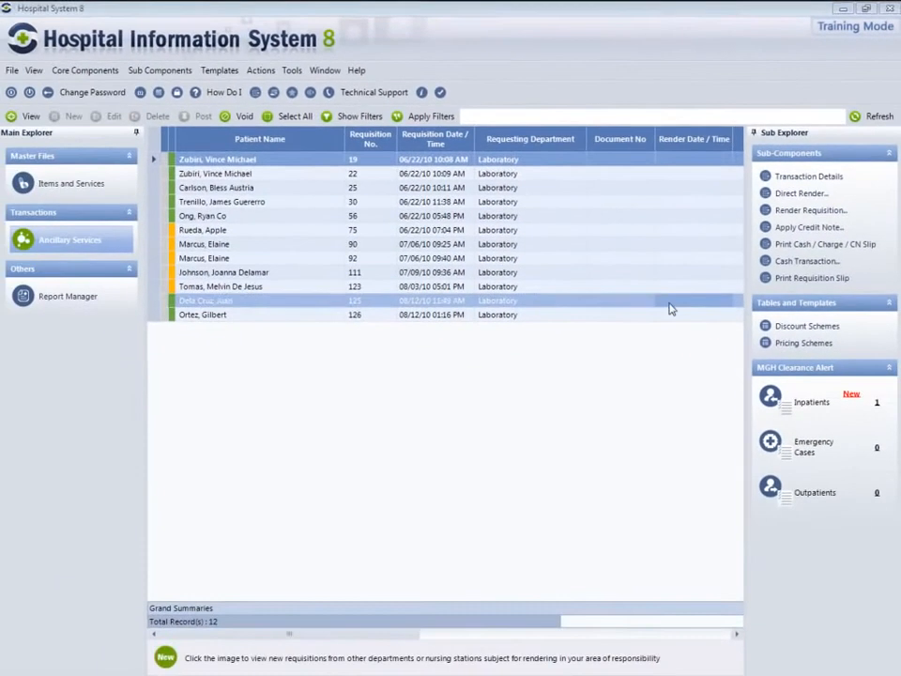
# Post a cash transaction containing the items ULTRASOUND B-SCAN LEFT and ULTRASOUND B-SCAN RIGHT, and save it
pyautogui.click(640, 343)
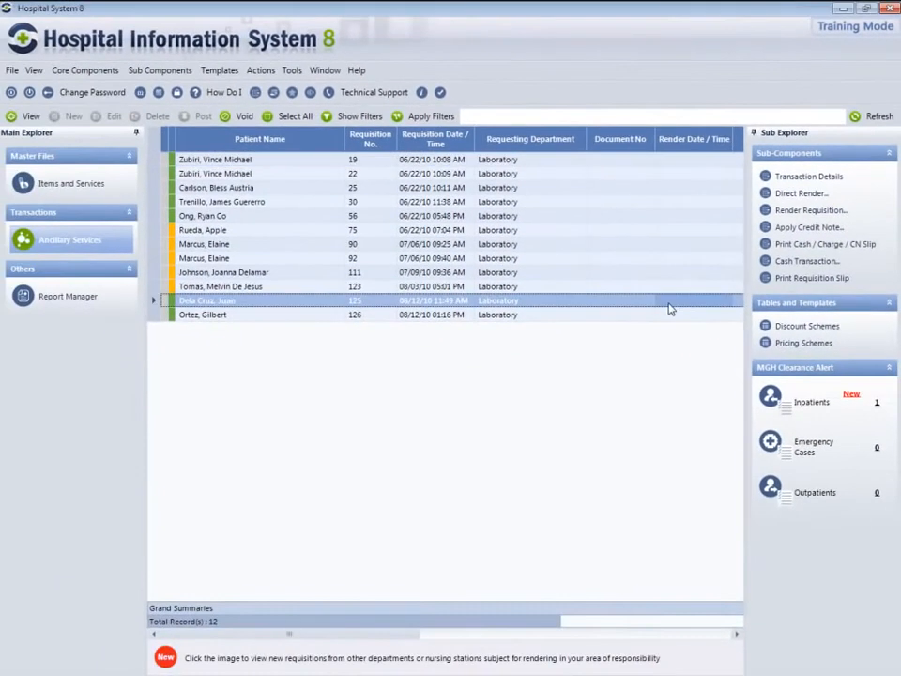
pyautogui.click(762, 260)
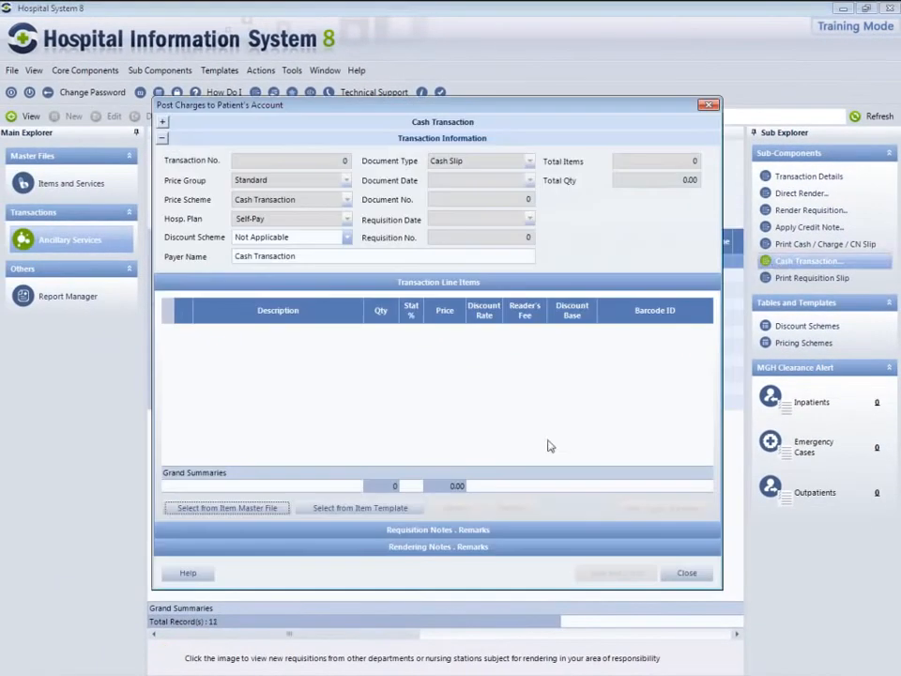
pyautogui.click(247, 512)
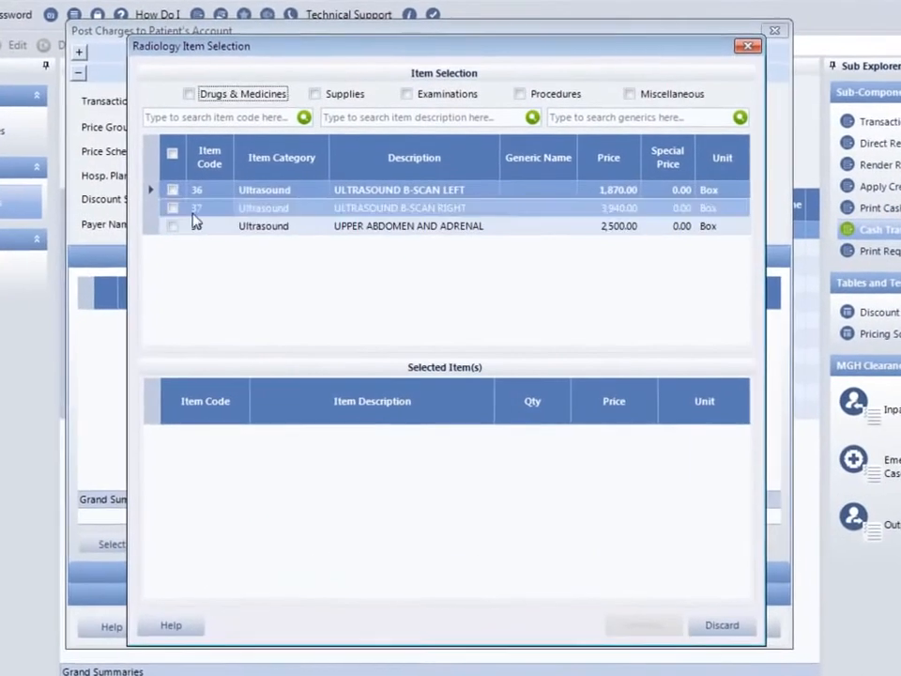
pyautogui.click(236, 231)
pyautogui.click(172, 207)
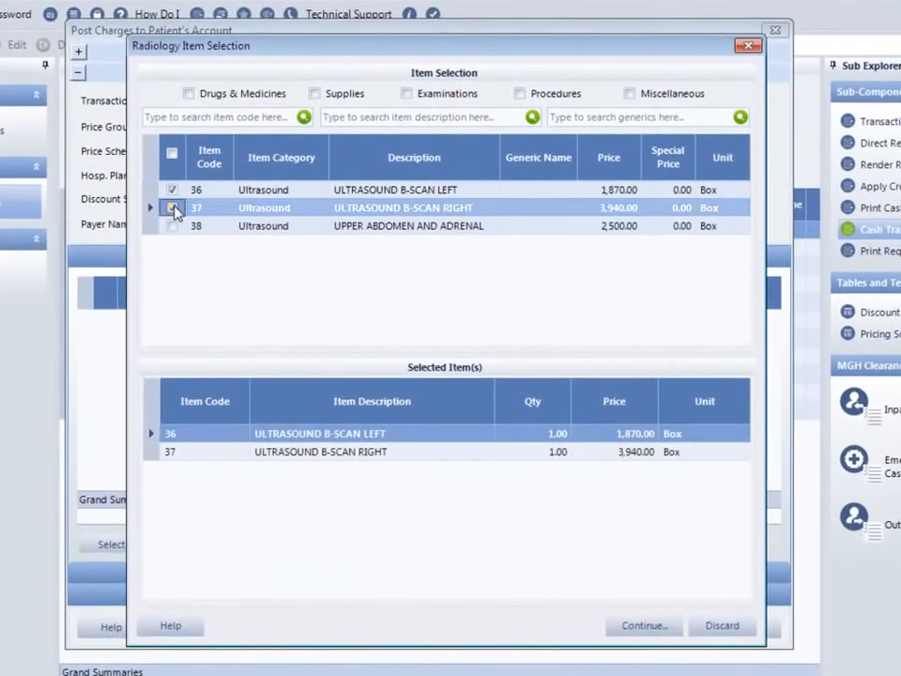
pyautogui.click(629, 626)
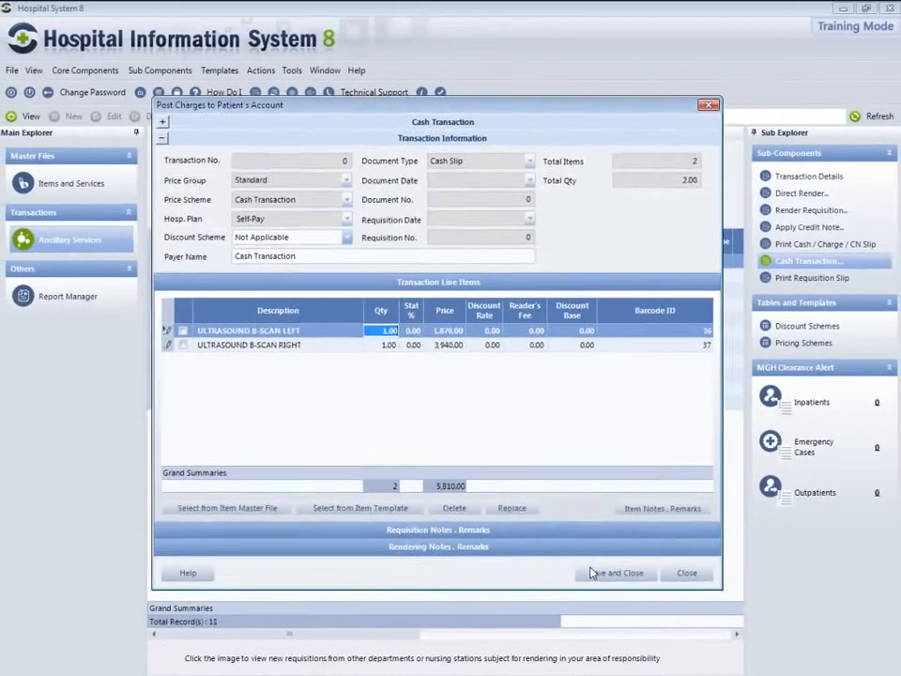
pyautogui.click(627, 627)
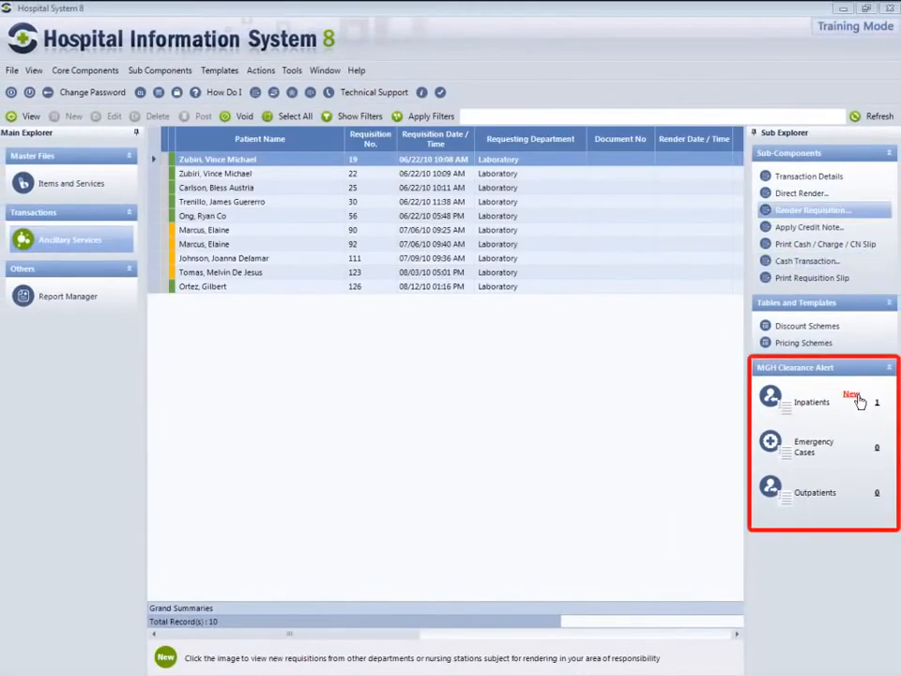
# Confirm the MGH clearance for the newly notified inpatient account
pyautogui.click(859, 399)
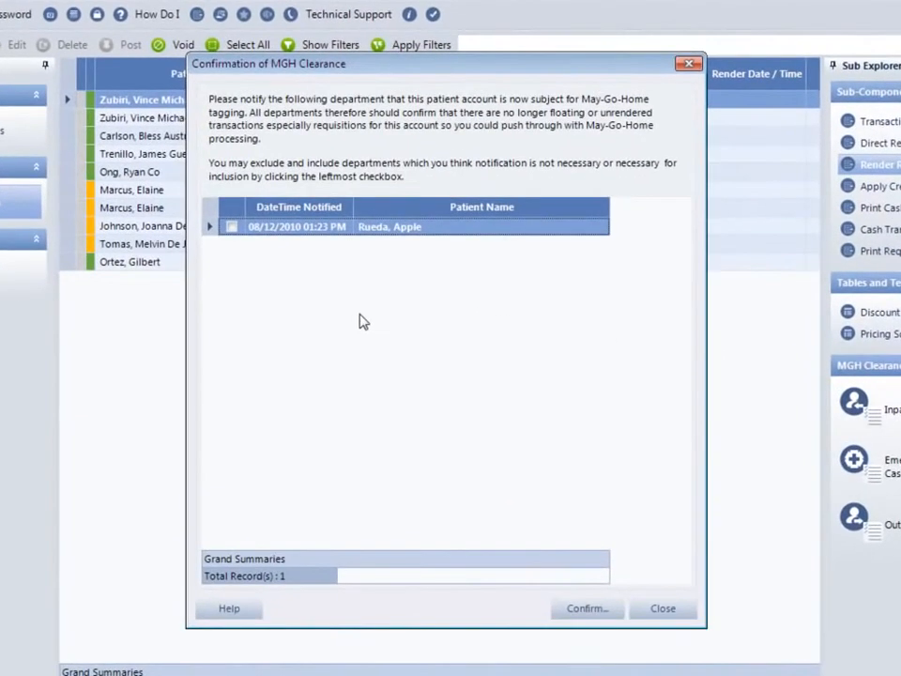
pyautogui.click(231, 228)
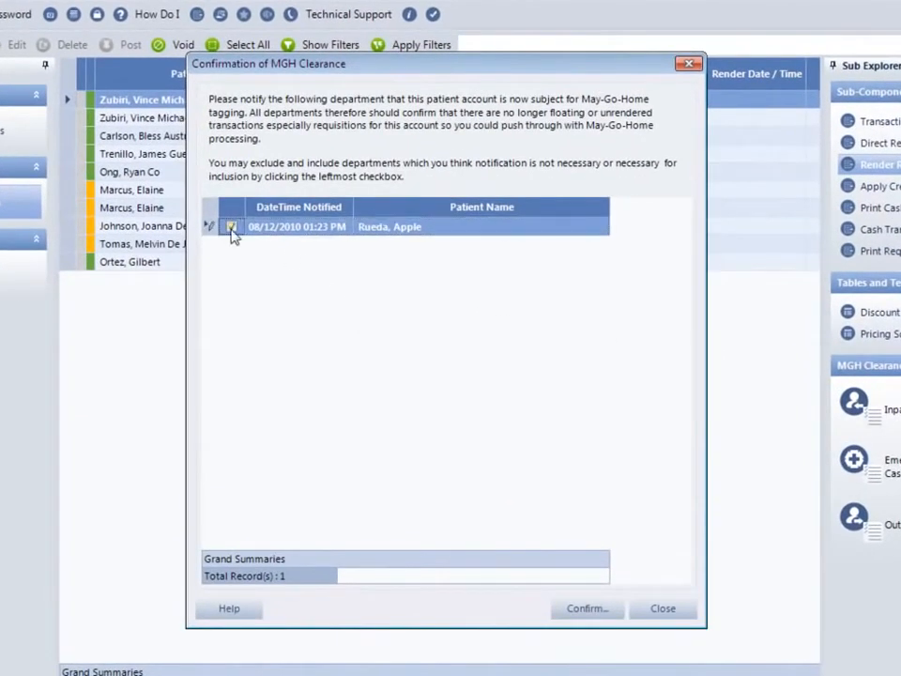
pyautogui.click(583, 612)
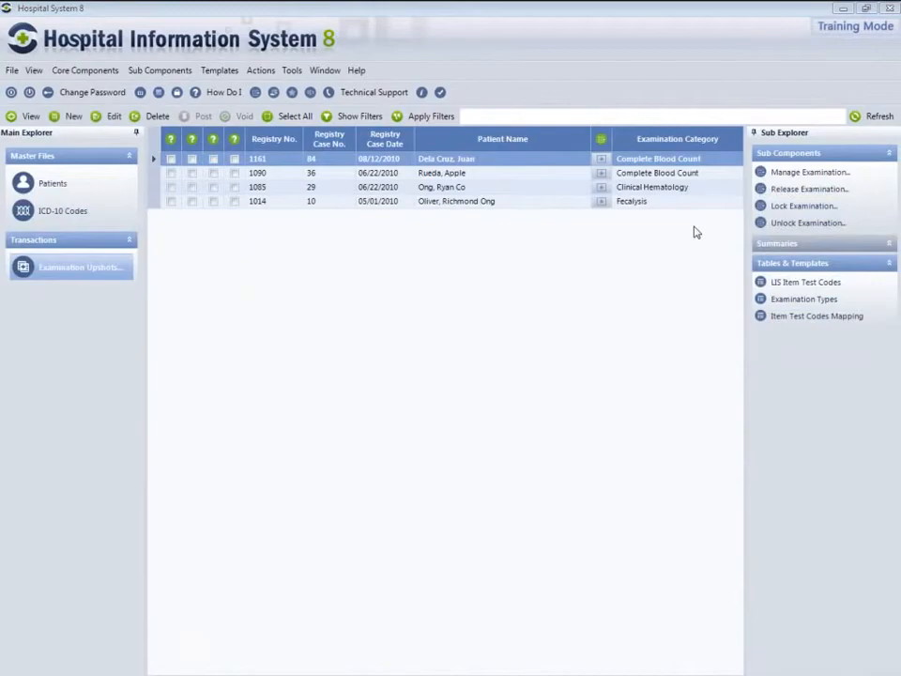
# Open the Complete Blood Count examination schema, save it, and agree to set up normal values
pyautogui.click(779, 301)
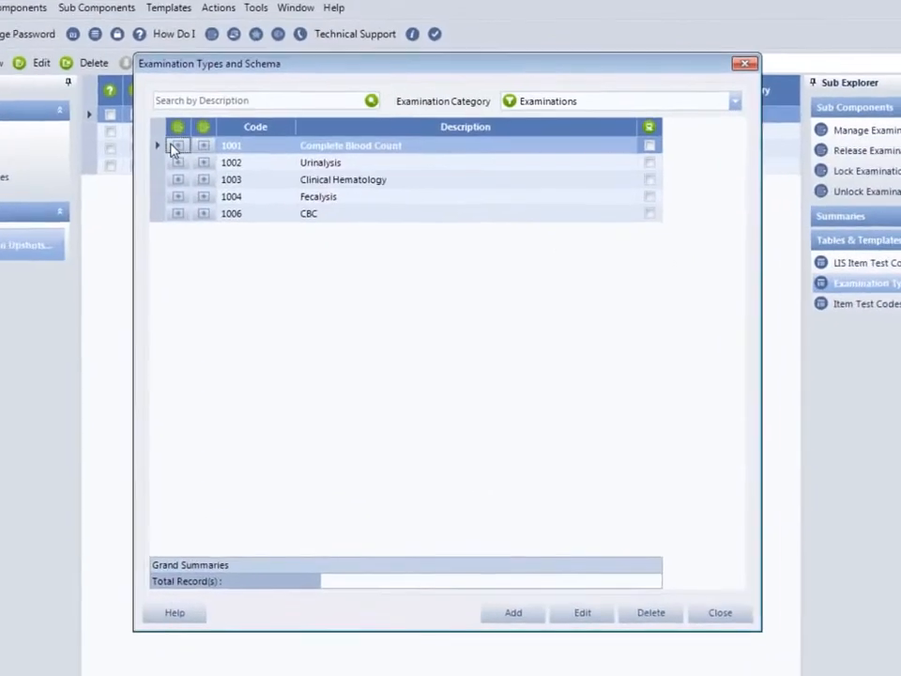
pyautogui.click(177, 147)
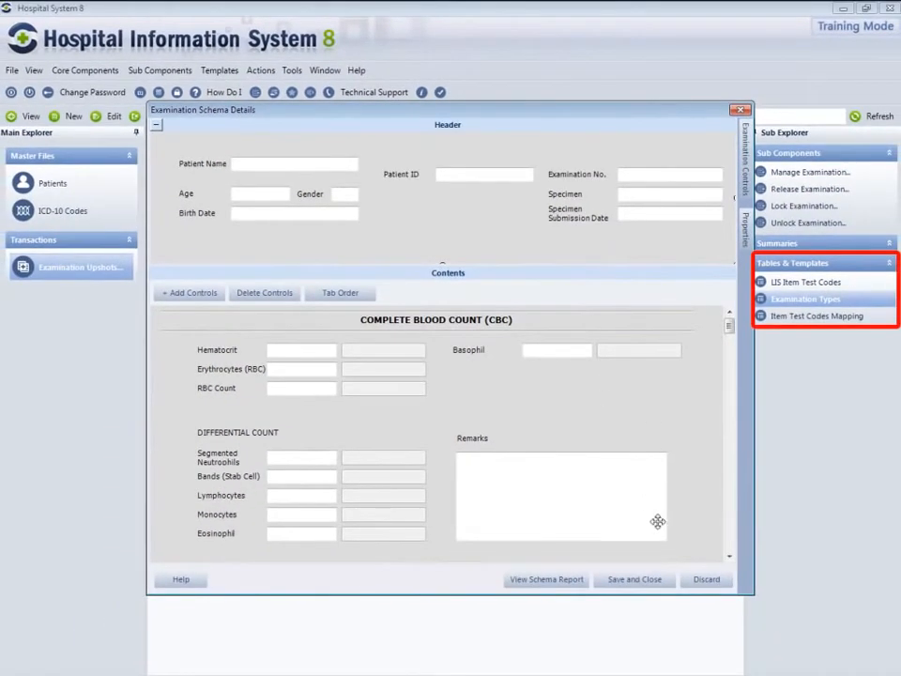
pyautogui.click(669, 580)
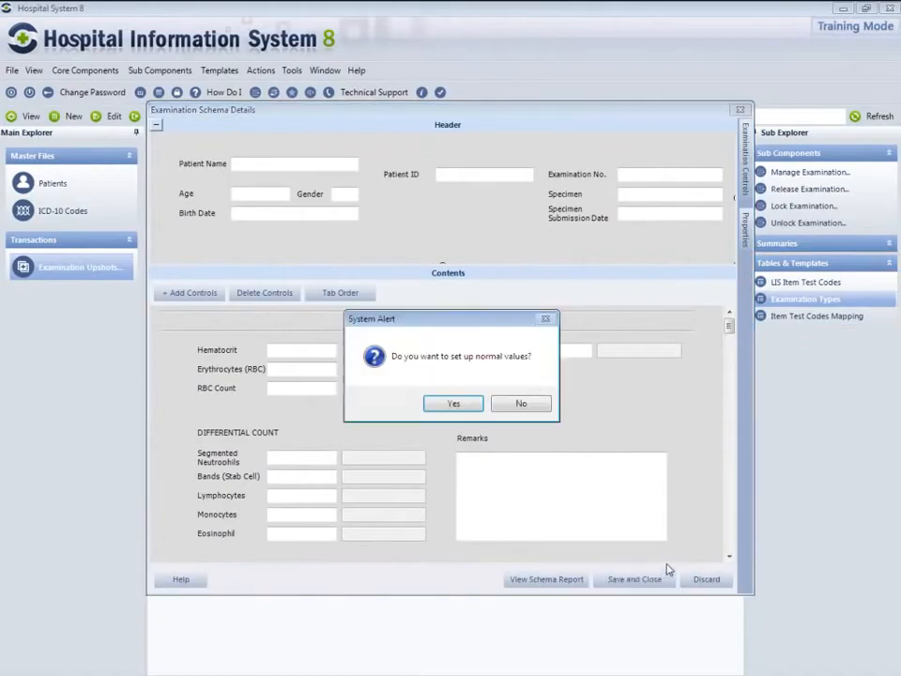
pyautogui.click(453, 405)
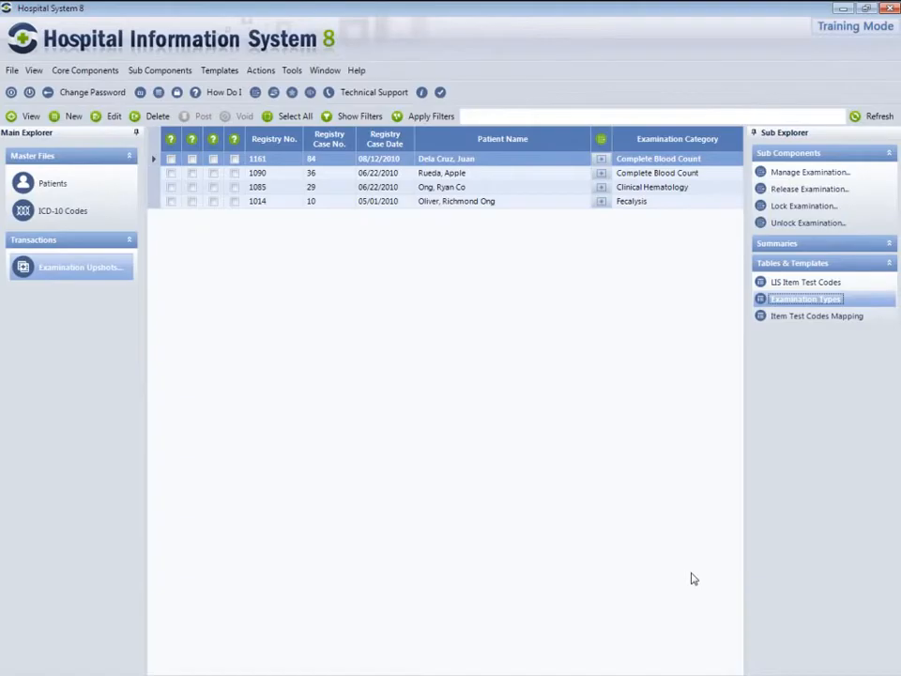
# Open result entry for the Complete Blood Count and enter Hematocrit 31.1, Erythrocytes (RBC) 2 and RBC Count 3.5
pyautogui.click(766, 172)
pyautogui.write('31.1')
pyautogui.press('Tab')
pyautogui.write('2')
pyautogui.press('Tab')
pyautogui.write('3.5')
pyautogui.press('Tab')
# Enter Basophil 0.6, Segmented Neutrophils .6, Bands 1, Lymphocytes 1.0, Monocytes 0.1 and Eosinophil 0.1, and save the result with a preview
pyautogui.write('0.6.6')
pyautogui.press('Tab')
pyautogui.write('1')
pyautogui.press('Tab')
pyautogui.write('1.0')
pyautogui.press('Tab')
pyautogui.write('0.1\t0.1')
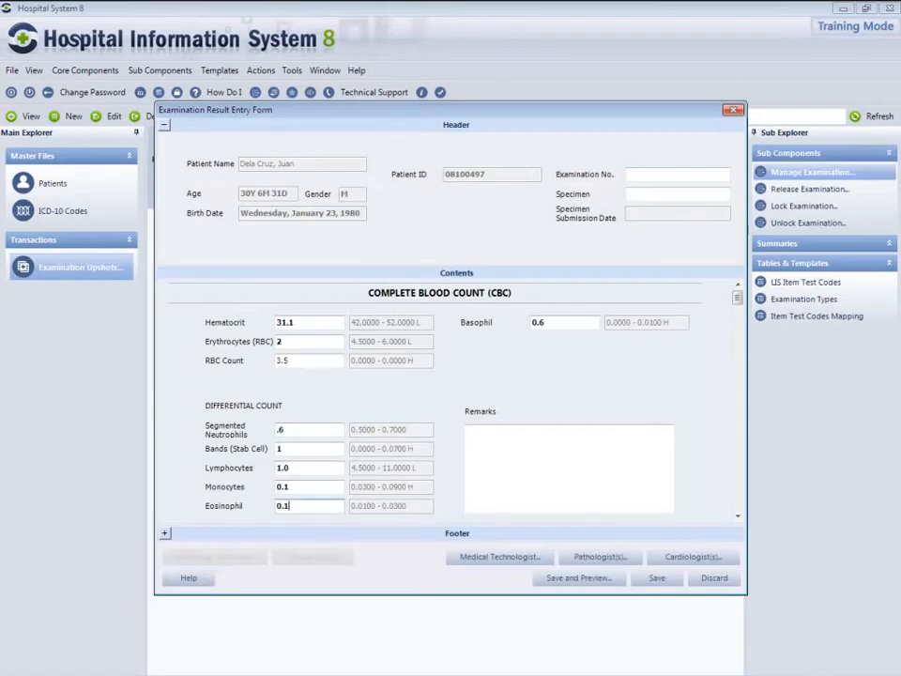
pyautogui.click(580, 578)
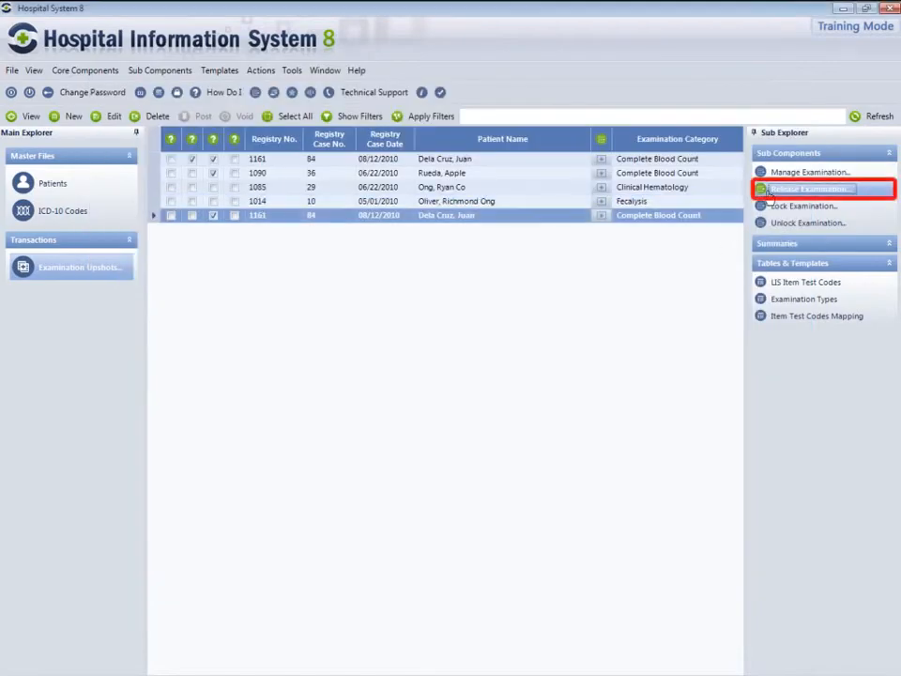
# Release the Complete Blood Count examination and allow viewing of its result in other workstations
pyautogui.click(768, 192)
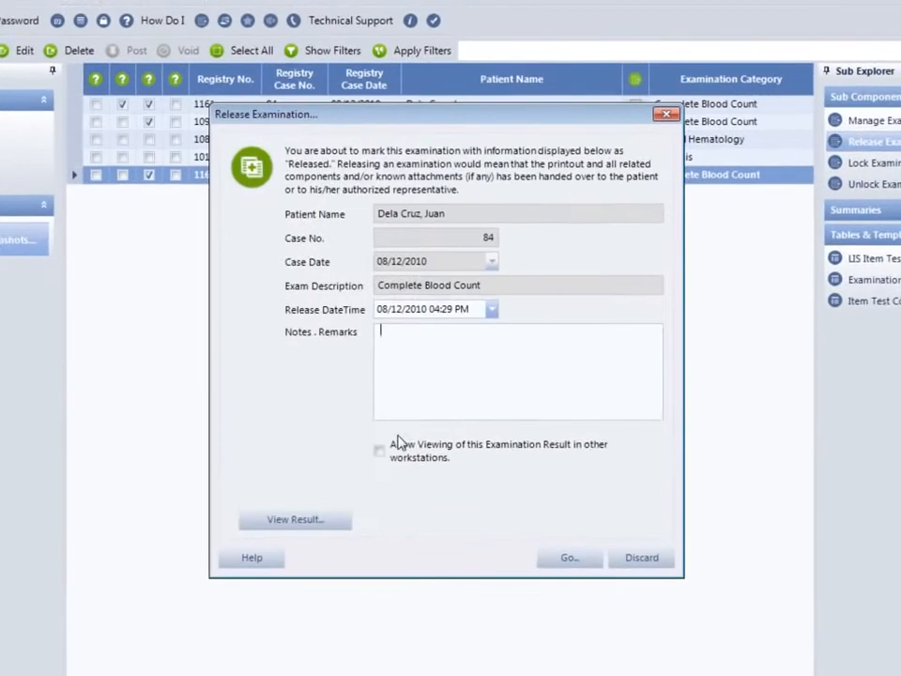
pyautogui.click(398, 437)
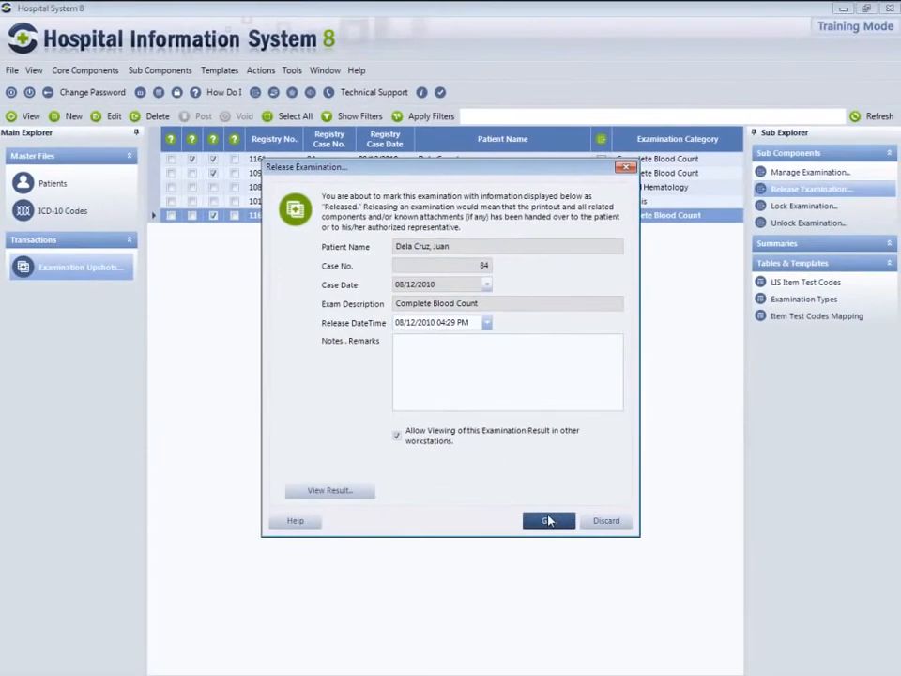
pyautogui.click(549, 522)
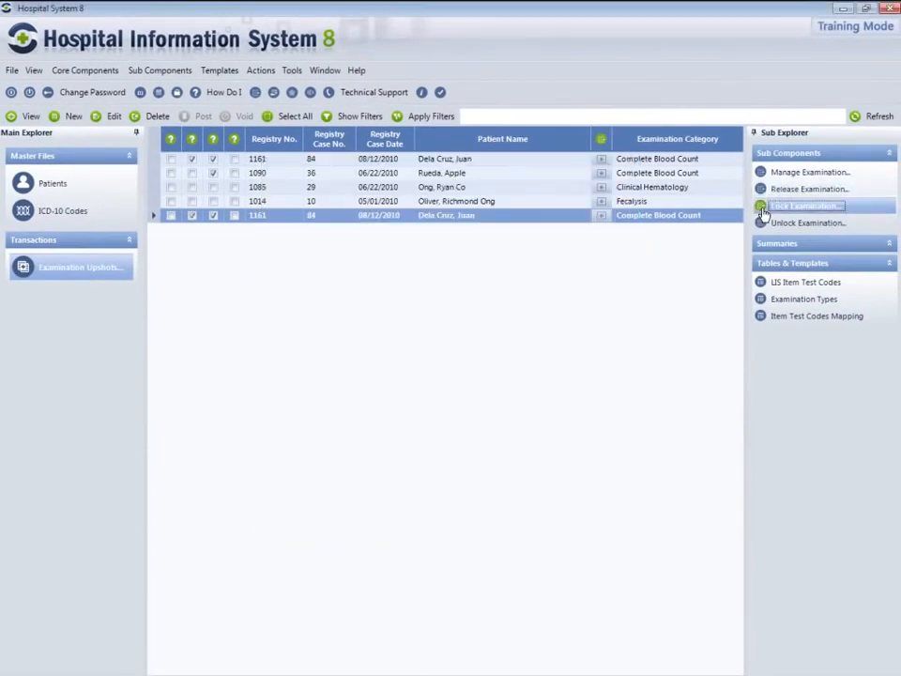
# Lock the Complete Blood Count examination with the remark "final", and unlock it
pyautogui.click(799, 206)
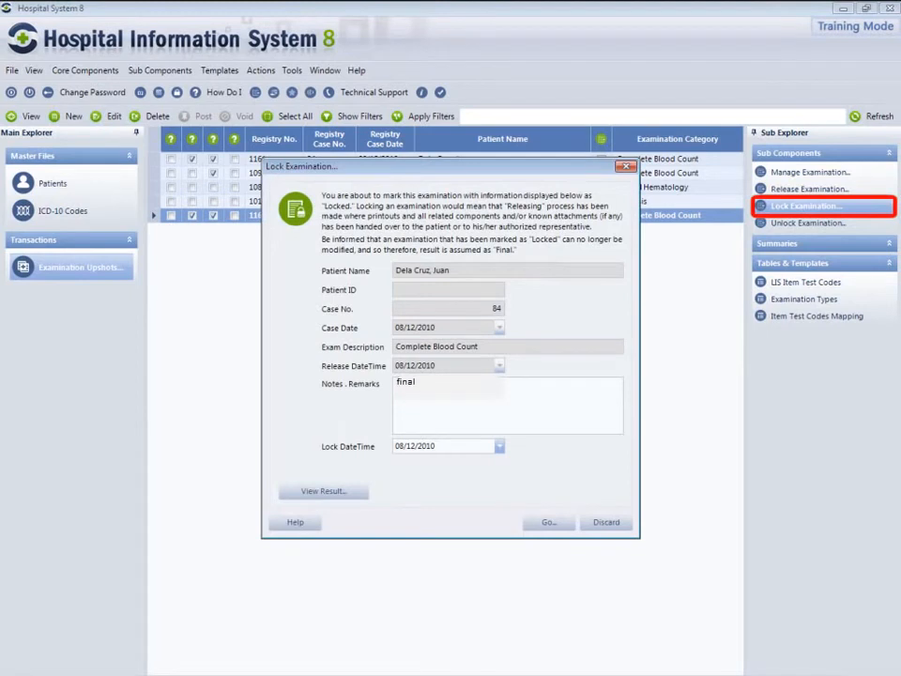
pyautogui.click(546, 522)
pyautogui.click(803, 223)
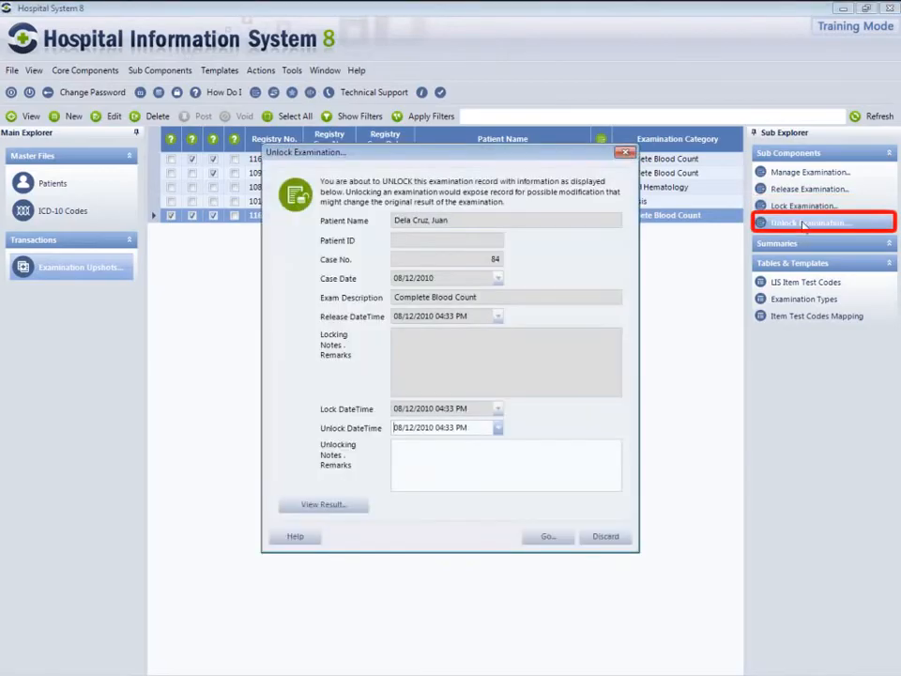
pyautogui.click(546, 537)
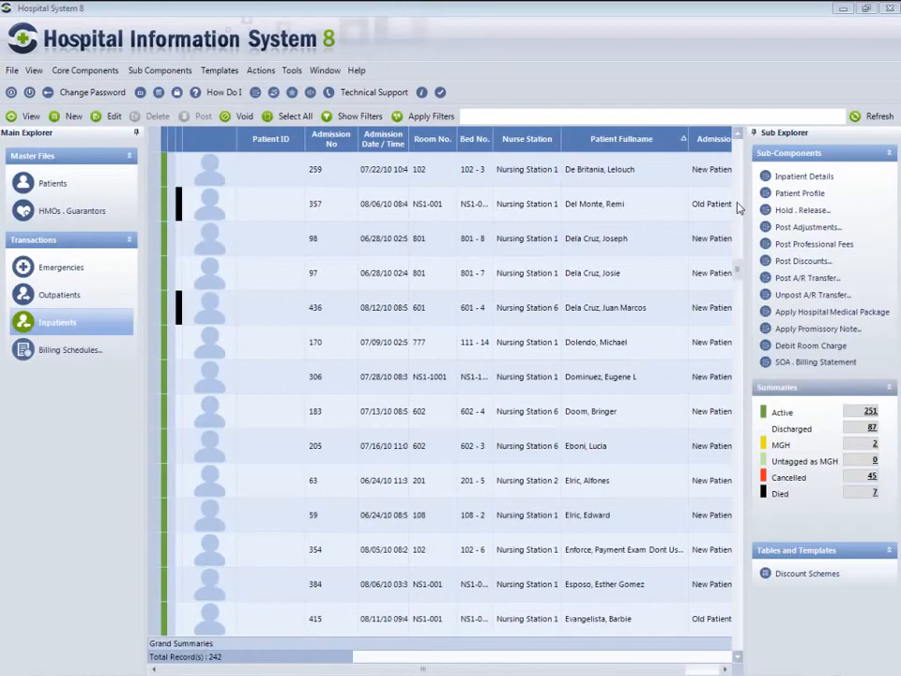
# Post the attending doctor's professional fees for the bed 601 - 4 inpatient, and open discount posting
pyautogui.click(765, 245)
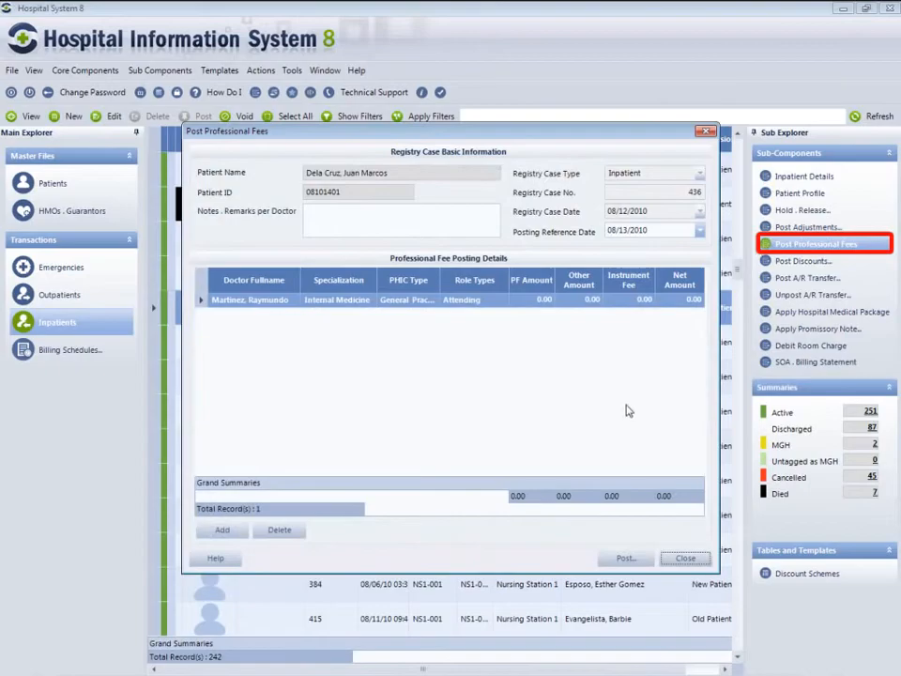
pyautogui.click(626, 558)
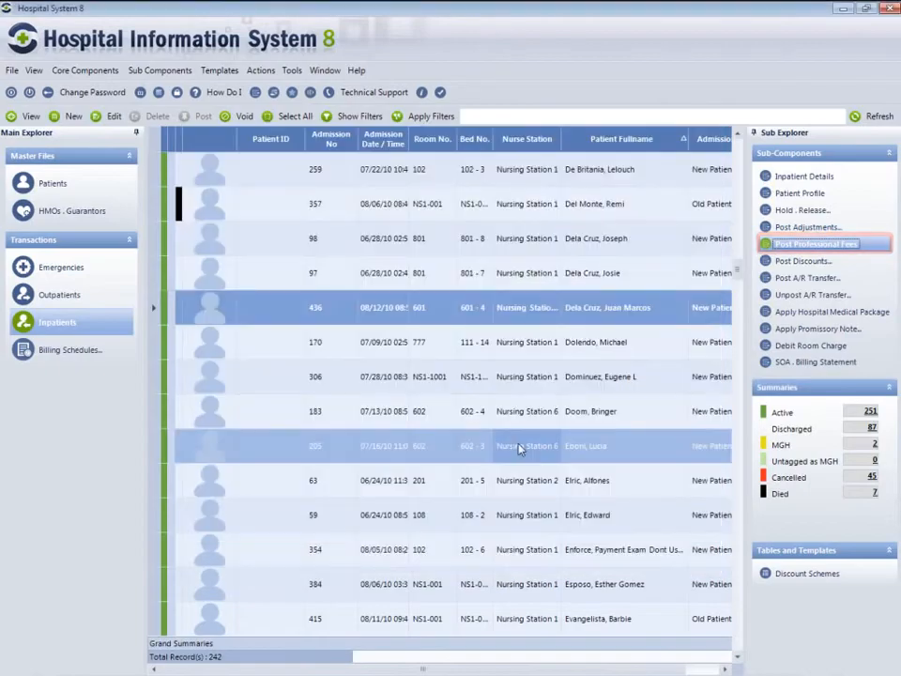
pyautogui.click(803, 262)
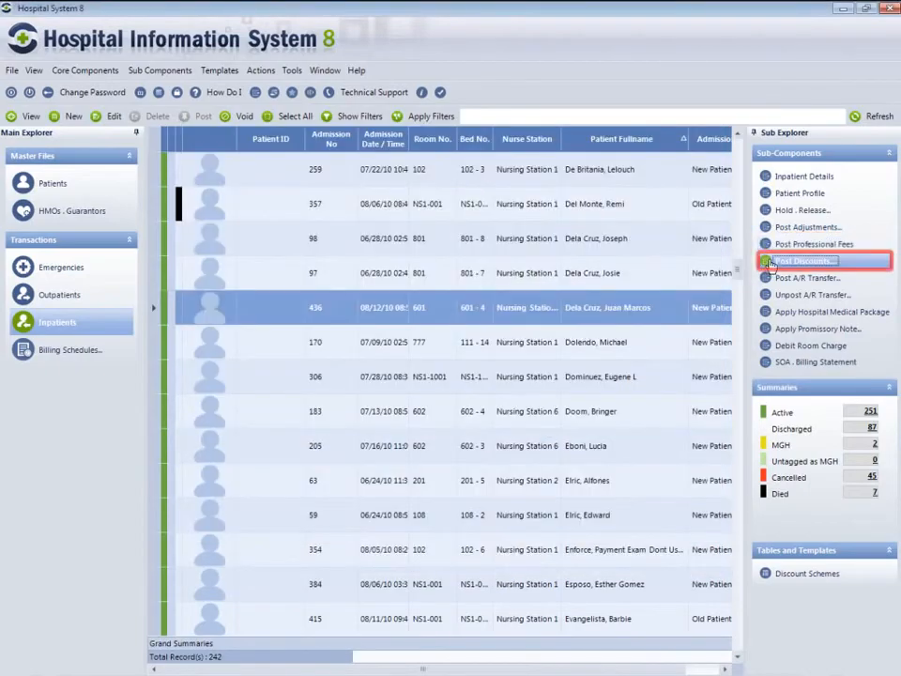
# Post and save an A/R transfer of the inpatient's tagged items and services to guarantor Philhealth, and view the billing schedules
pyautogui.click(848, 280)
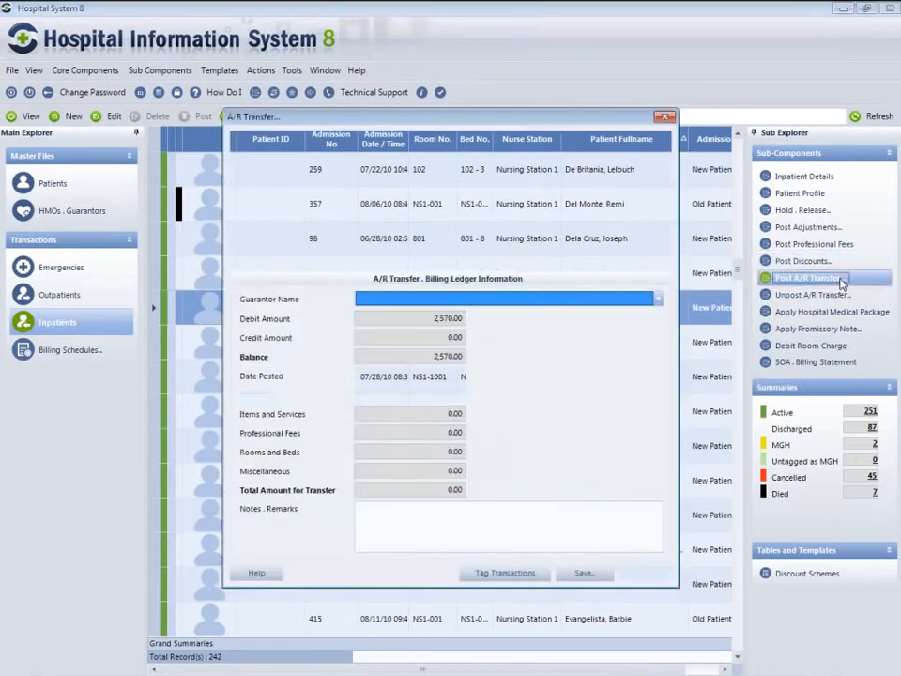
pyautogui.click(658, 298)
pyautogui.click(632, 318)
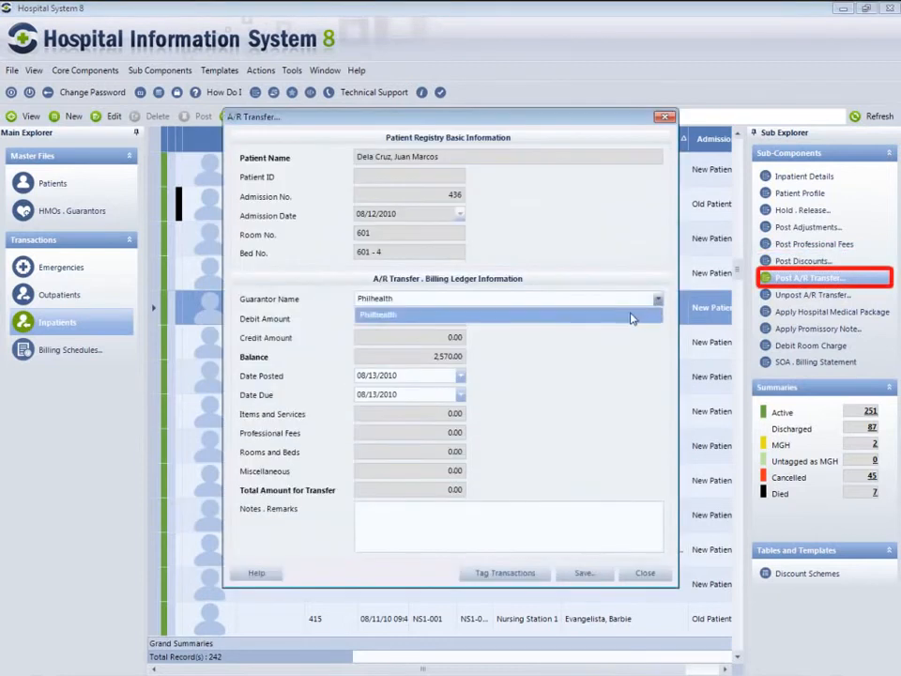
pyautogui.click(493, 526)
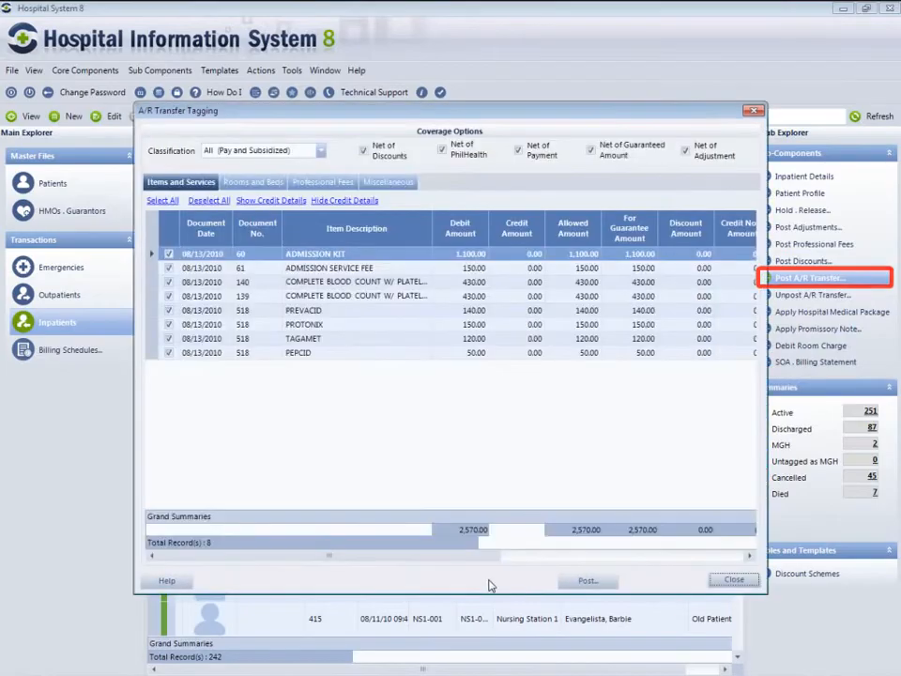
pyautogui.click(586, 580)
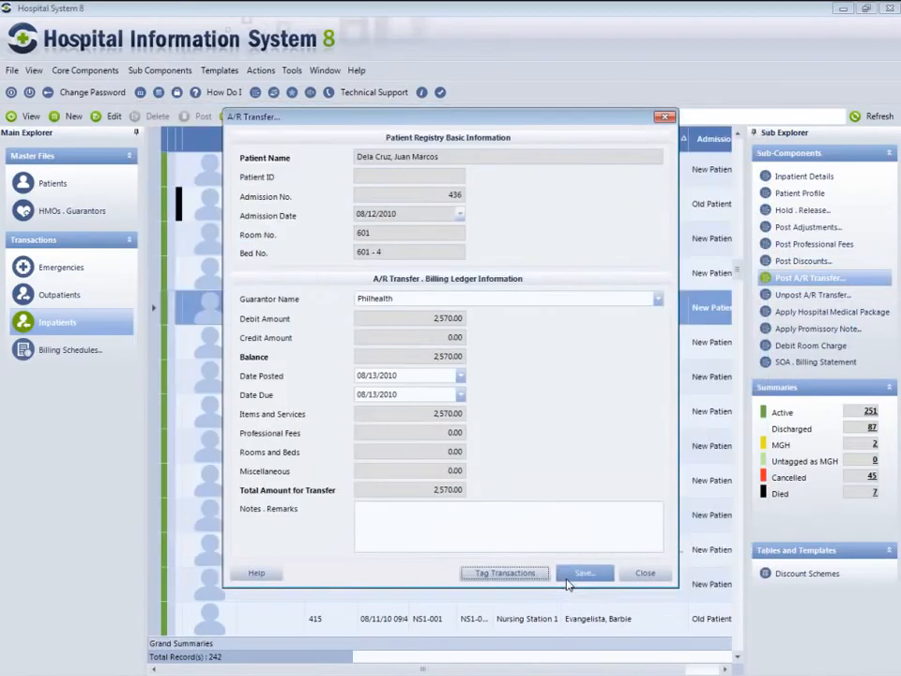
pyautogui.click(567, 578)
pyautogui.click(127, 355)
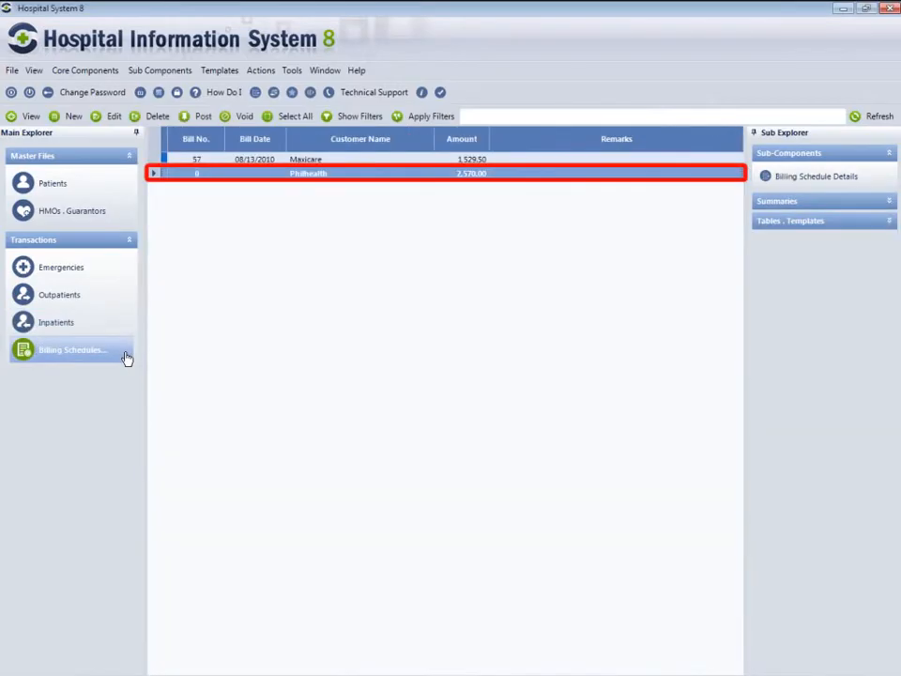
# Mark the bed 601 - 4 inpatient in the room charges for debit, check the admission room charge list, and close both forms
pyautogui.click(123, 324)
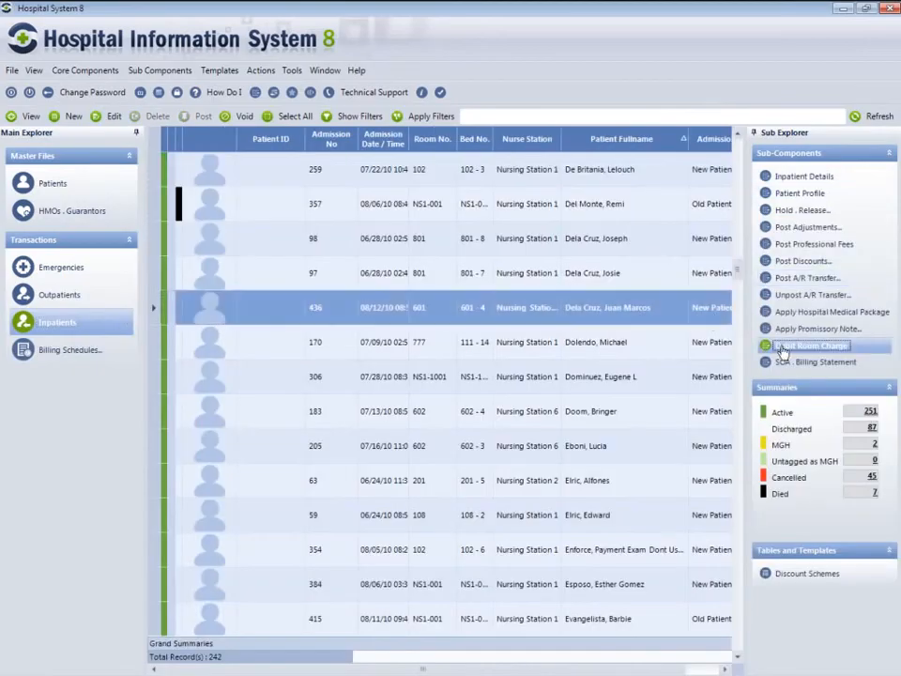
pyautogui.click(781, 348)
pyautogui.click(212, 493)
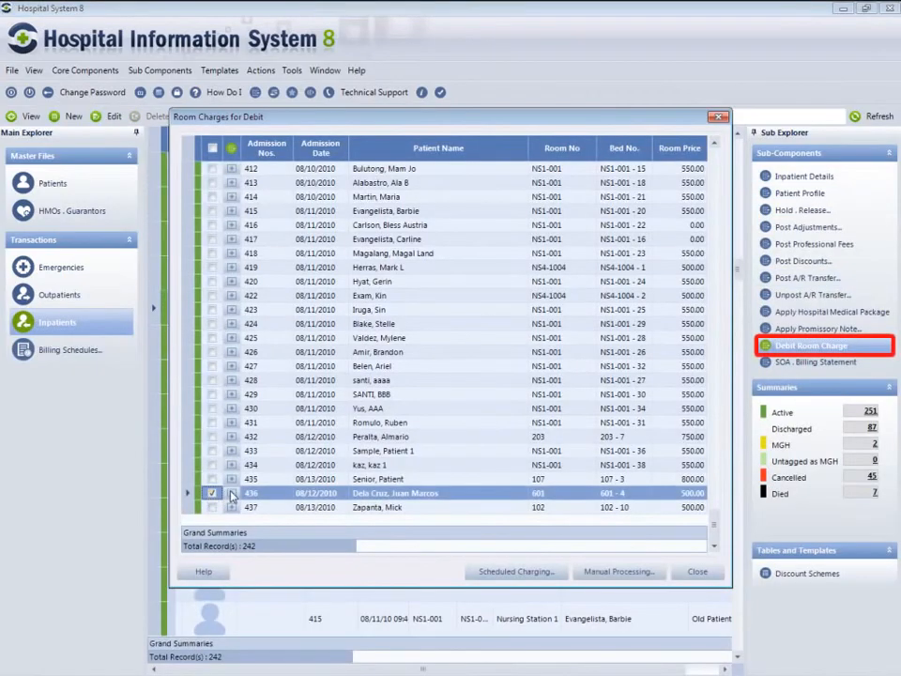
pyautogui.click(231, 493)
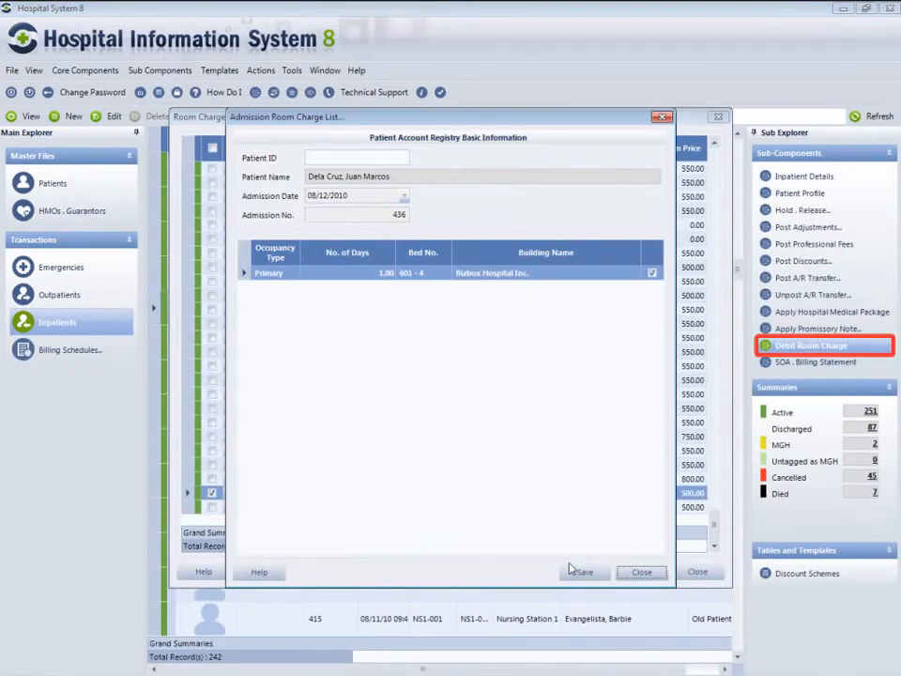
pyautogui.click(641, 572)
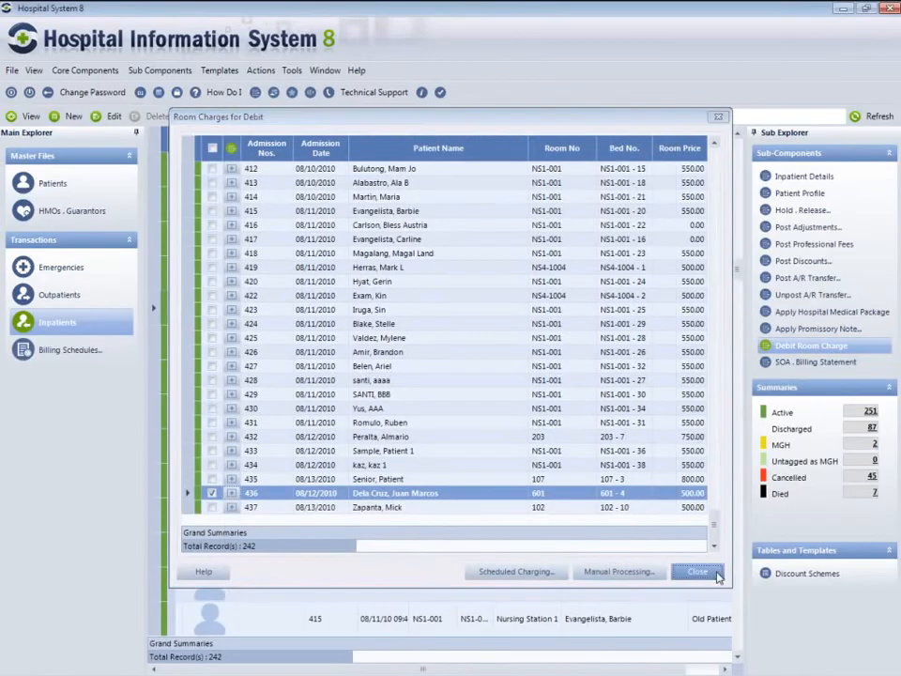
pyautogui.click(697, 572)
# View the Hospital Charges transactions in the inpatient's account ledger summary, and close the transaction list
pyautogui.click(768, 362)
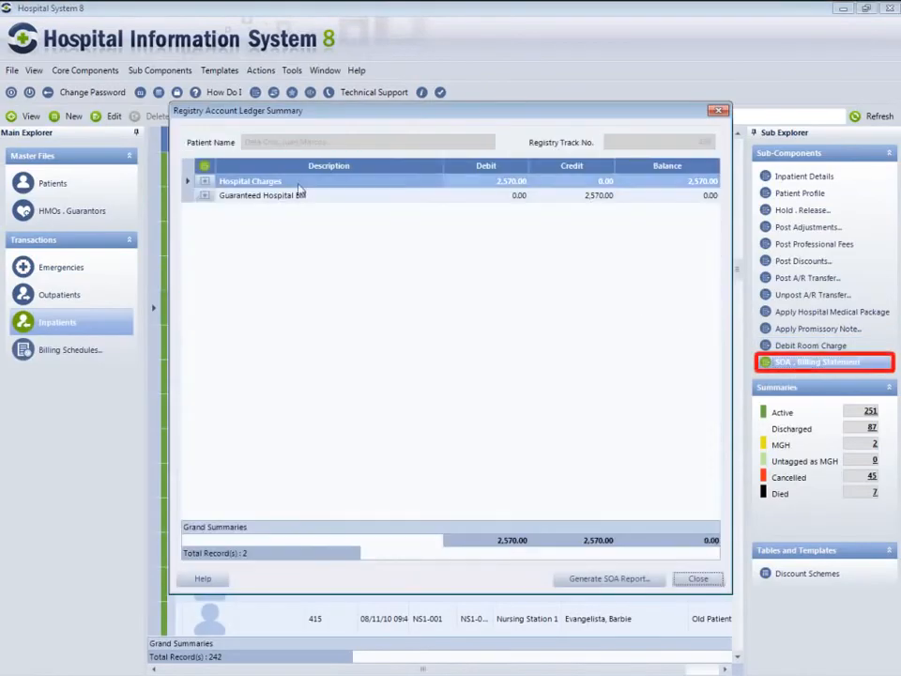
pyautogui.doubleClick(205, 181)
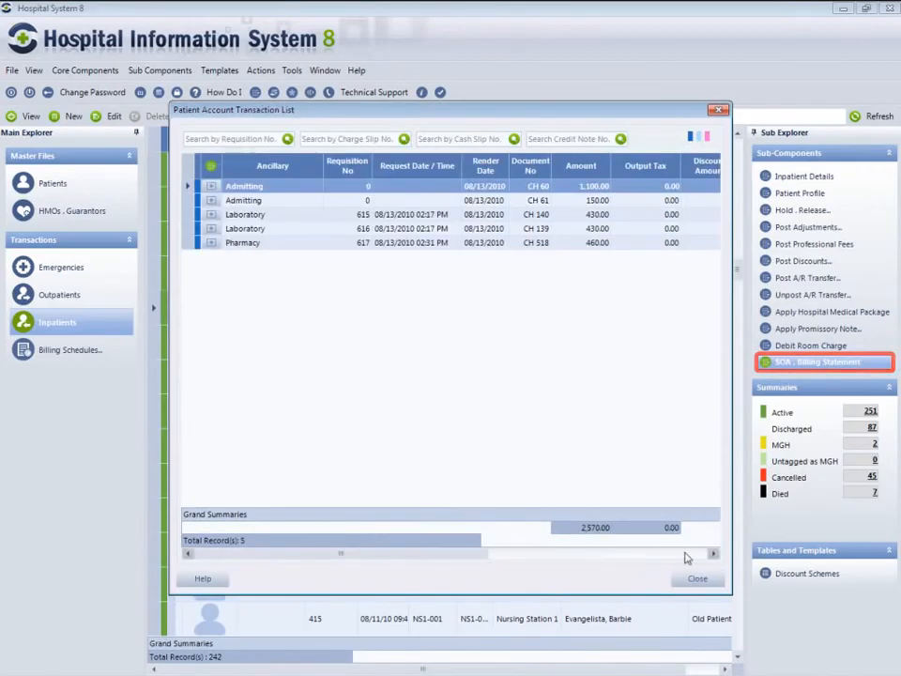
pyautogui.click(696, 579)
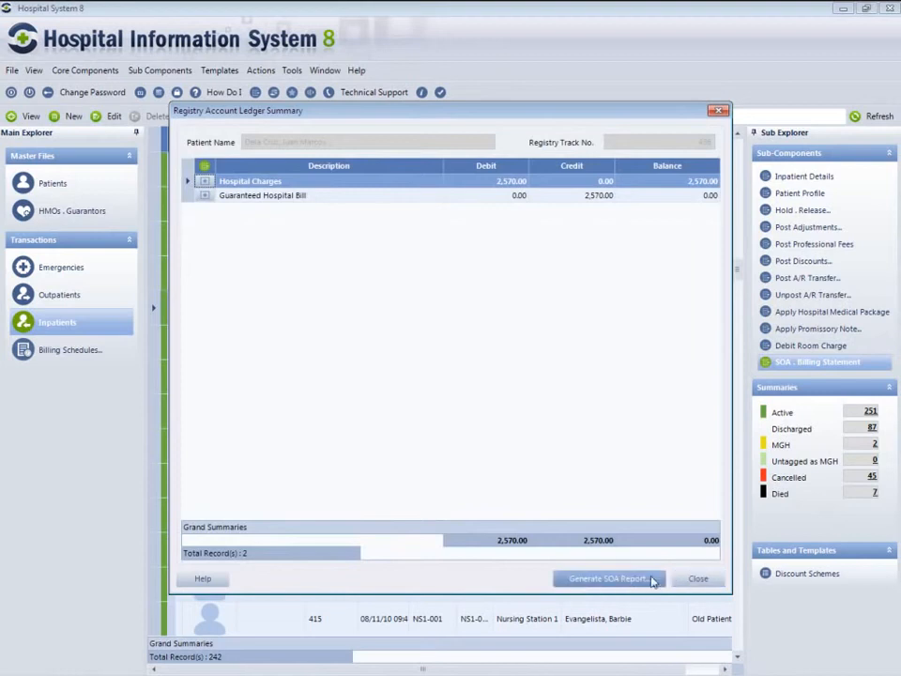
# Preview the patient copy of the Statement of Account summarized by Billing Category 6, and close the report and ledger forms
pyautogui.click(609, 578)
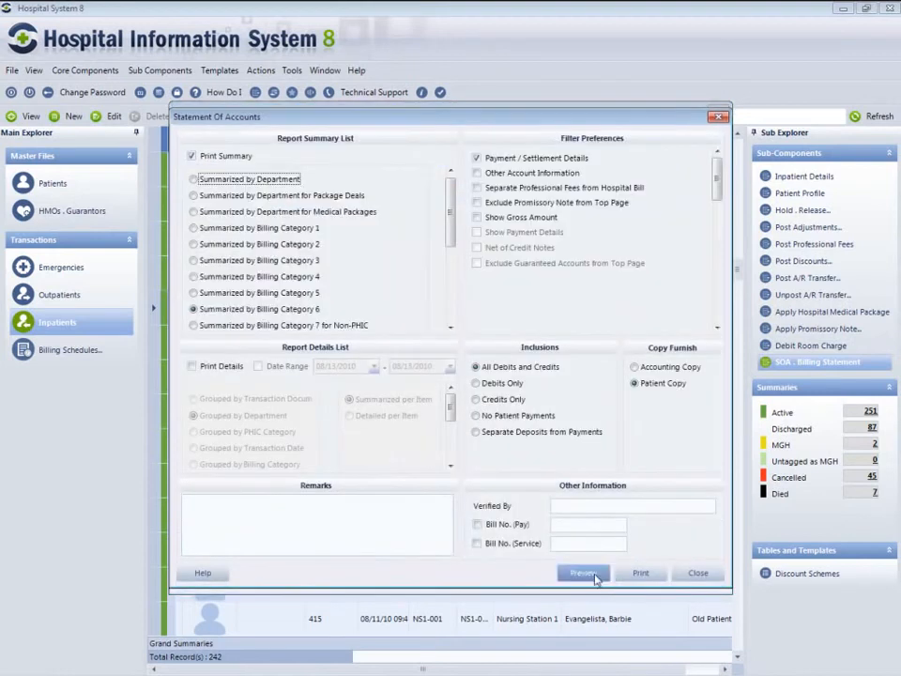
pyautogui.click(582, 573)
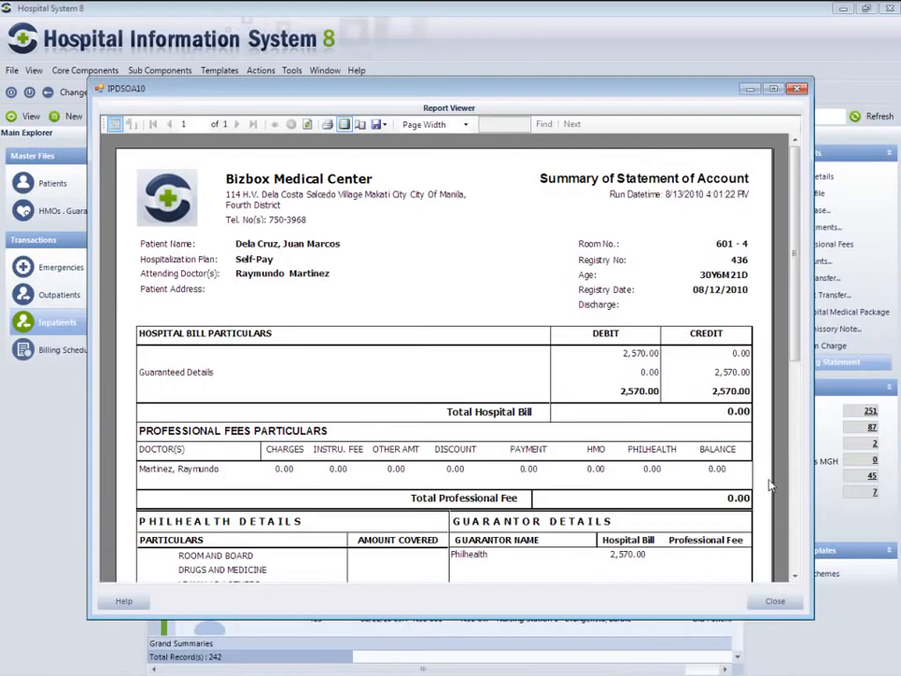
pyautogui.click(776, 601)
pyautogui.click(711, 581)
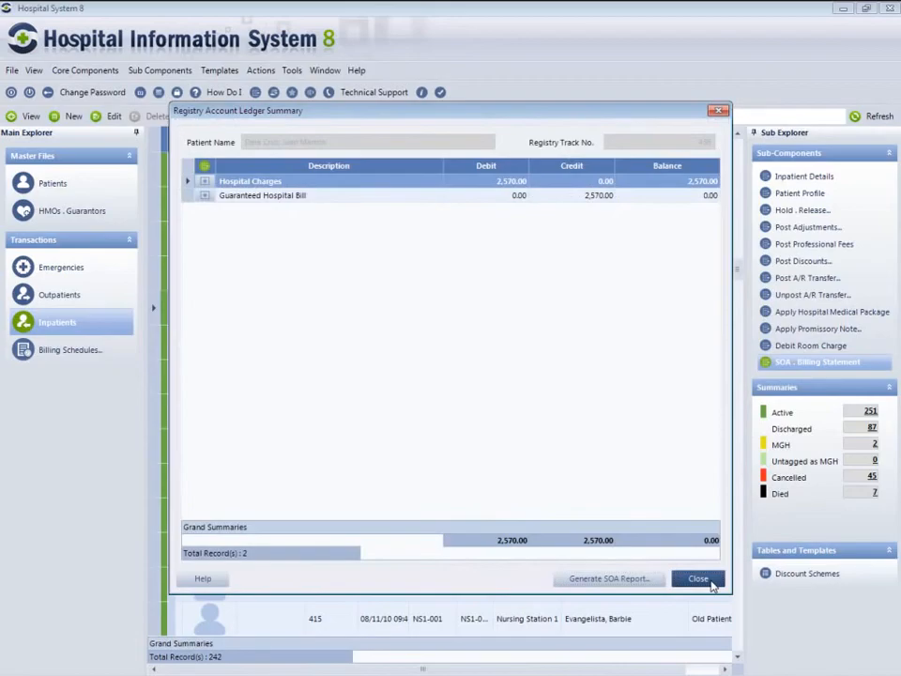
pyautogui.click(711, 582)
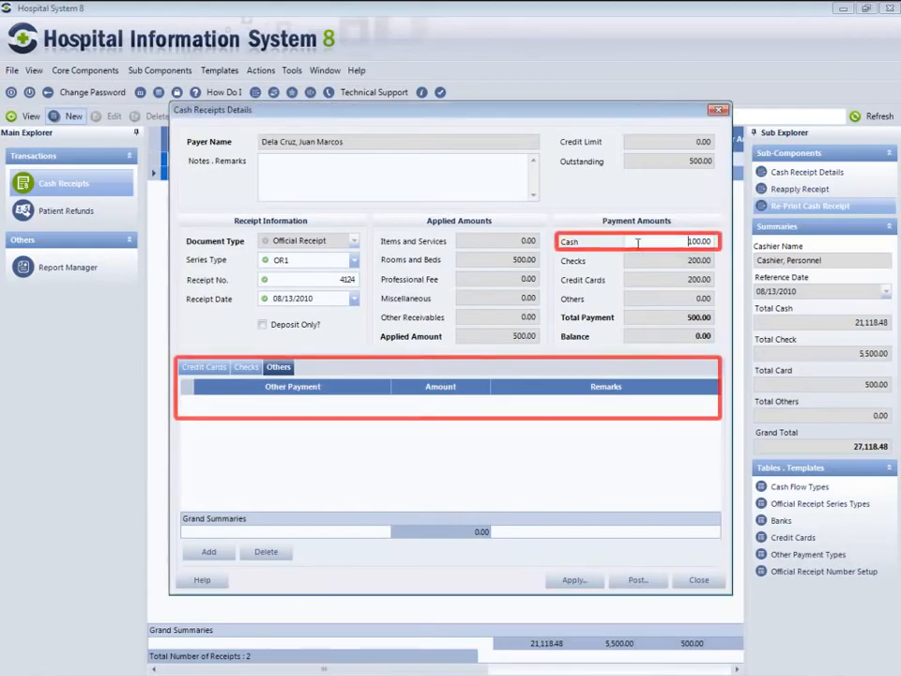
# Review the credit card, check and other payment entries of the inpatient's cash receipt
pyautogui.click(219, 368)
pyautogui.click(246, 367)
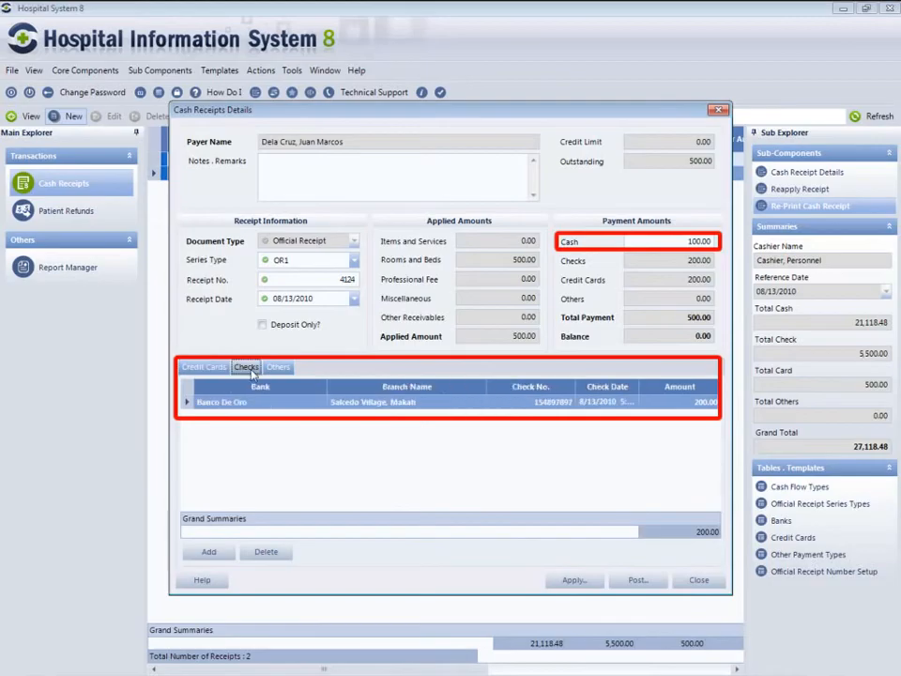
pyautogui.click(277, 367)
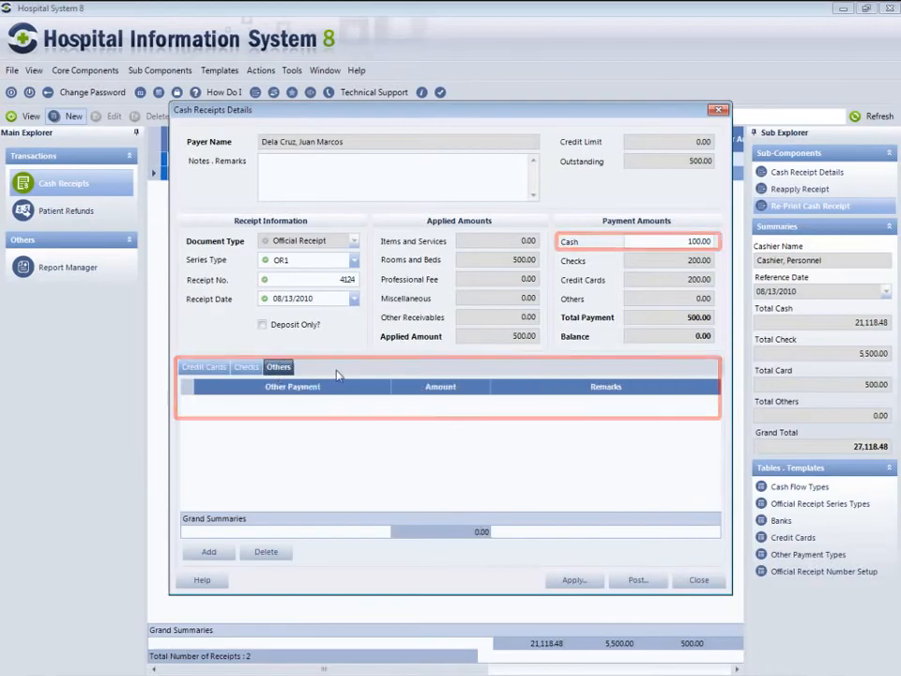
# Post the inpatient's cash receipt, preview the official receipt, and close the report
pyautogui.click(262, 324)
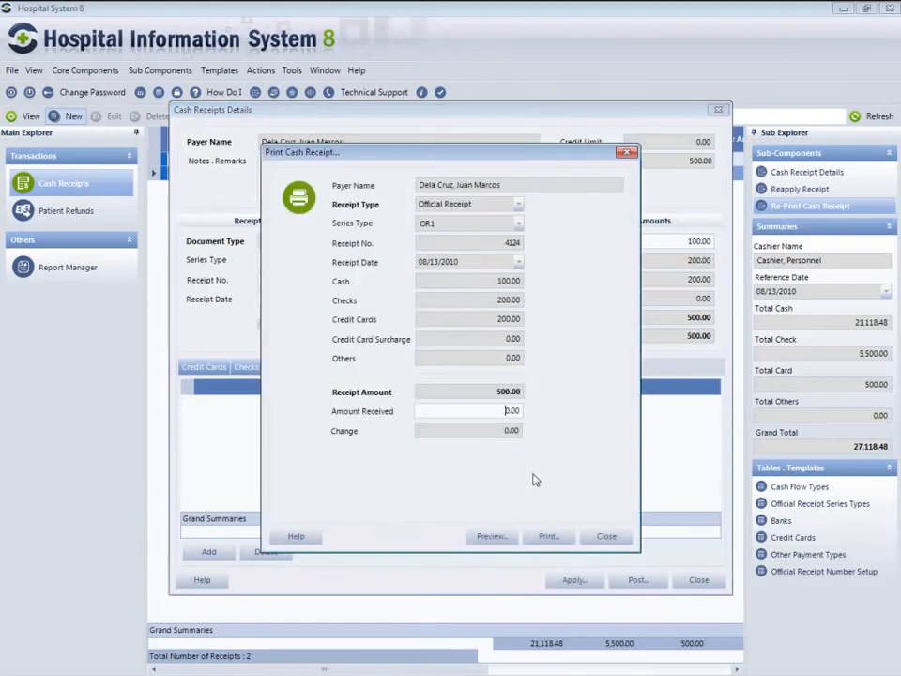
pyautogui.click(513, 537)
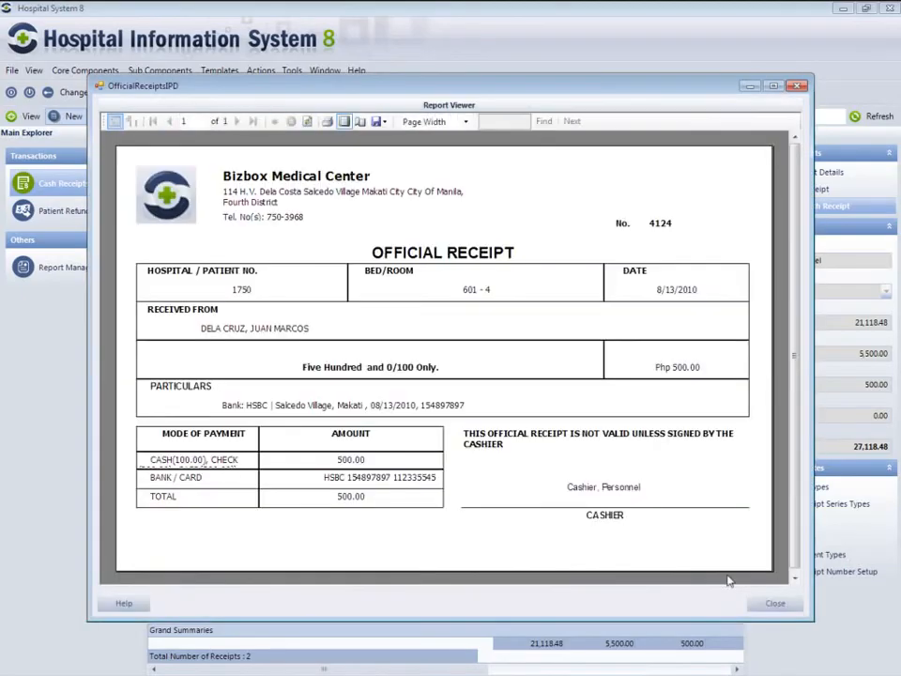
pyautogui.click(773, 603)
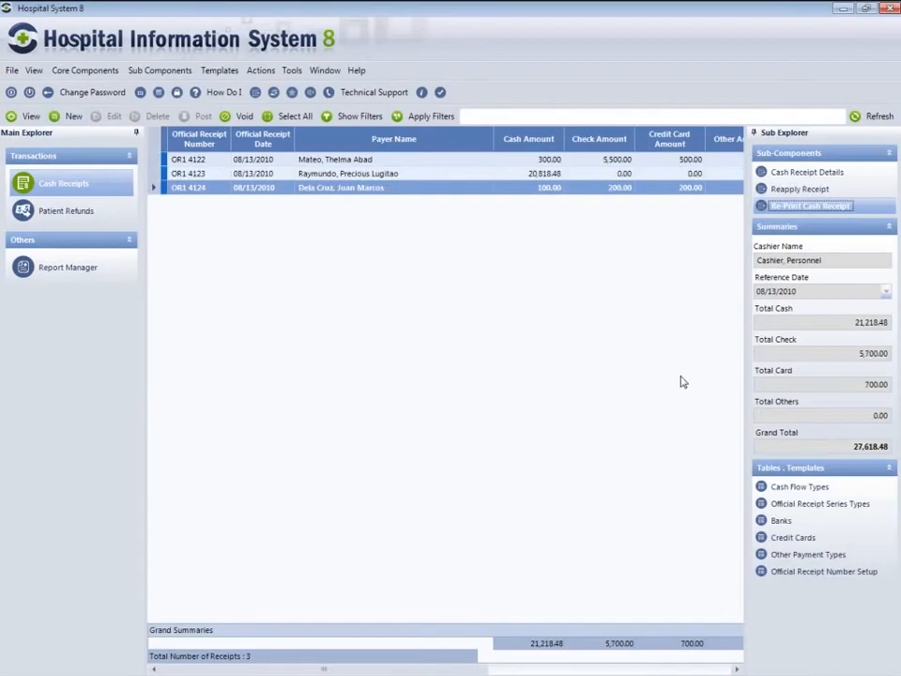